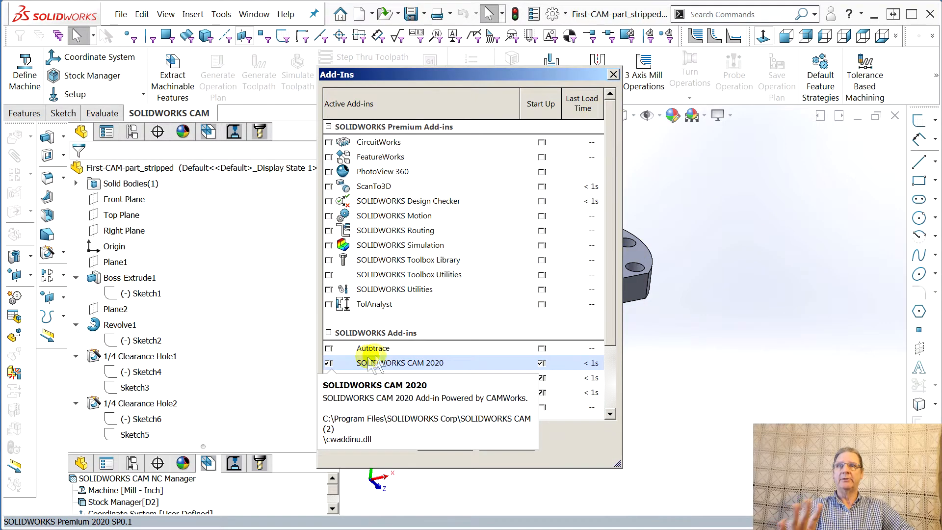
Close the Add-Ins dialog and examine the tools listed under Tool Crib 2 (Inch) in the CAM tools tree
click(614, 74)
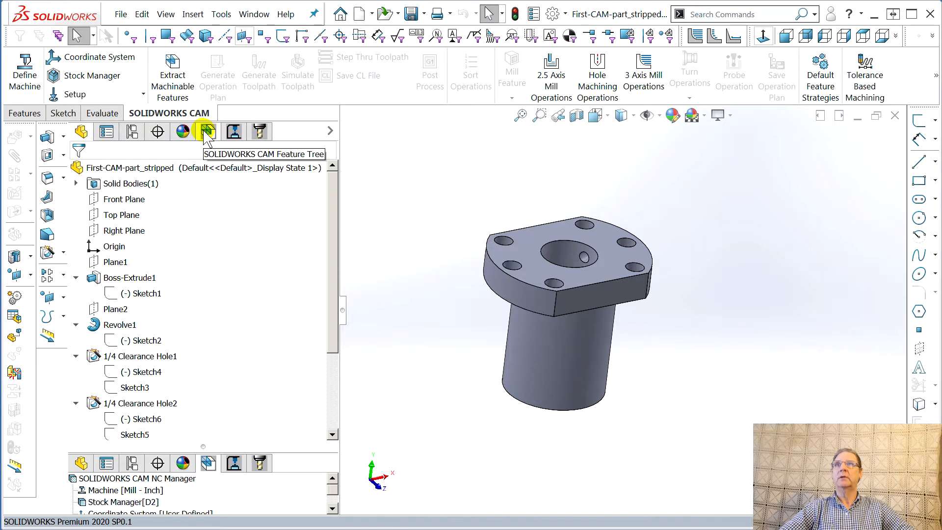
click(260, 132)
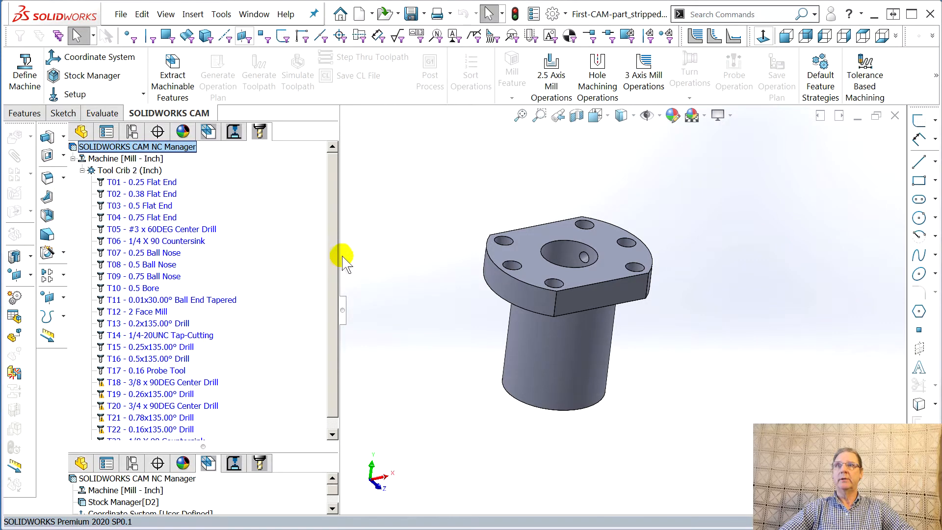
scroll(334, 258, down, 1)
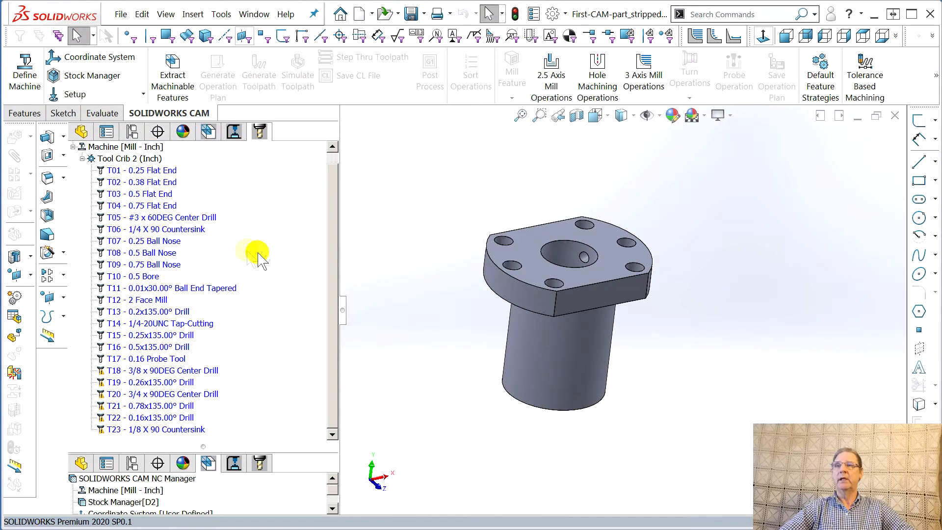
scroll(162, 196, up, 1)
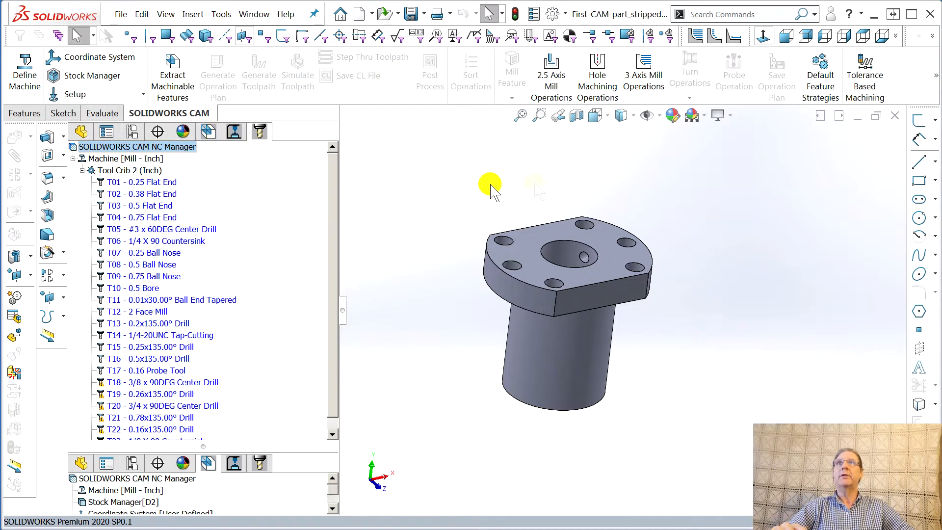
Hide the CommandManager and enable it again
right_click(391, 59)
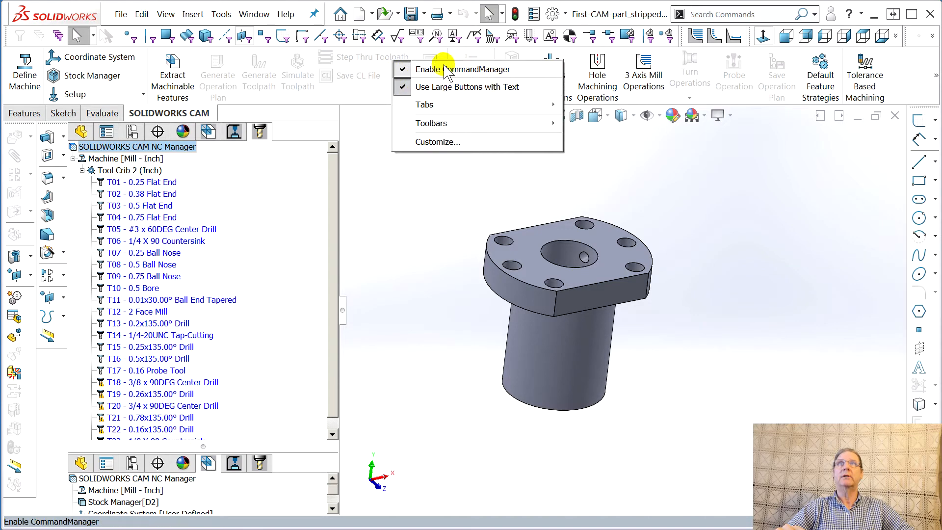
click(419, 198)
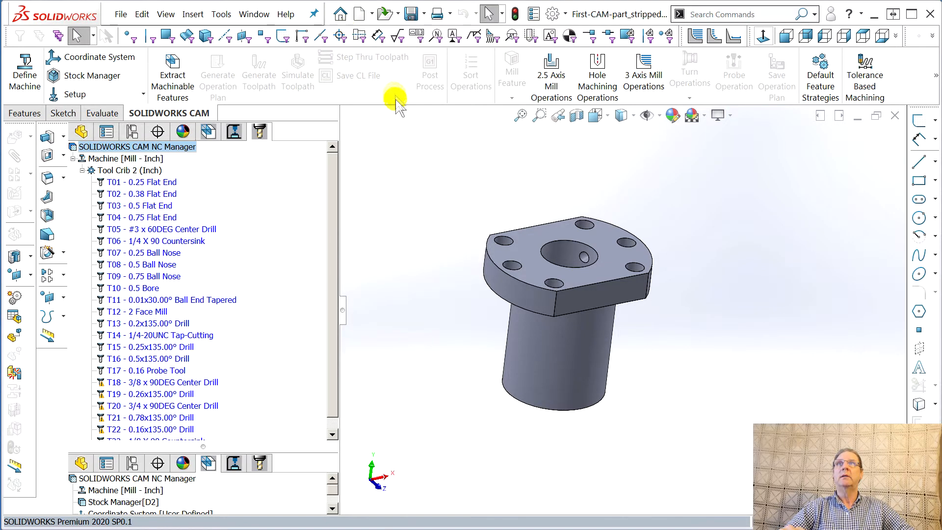
right_click(395, 70)
click(423, 79)
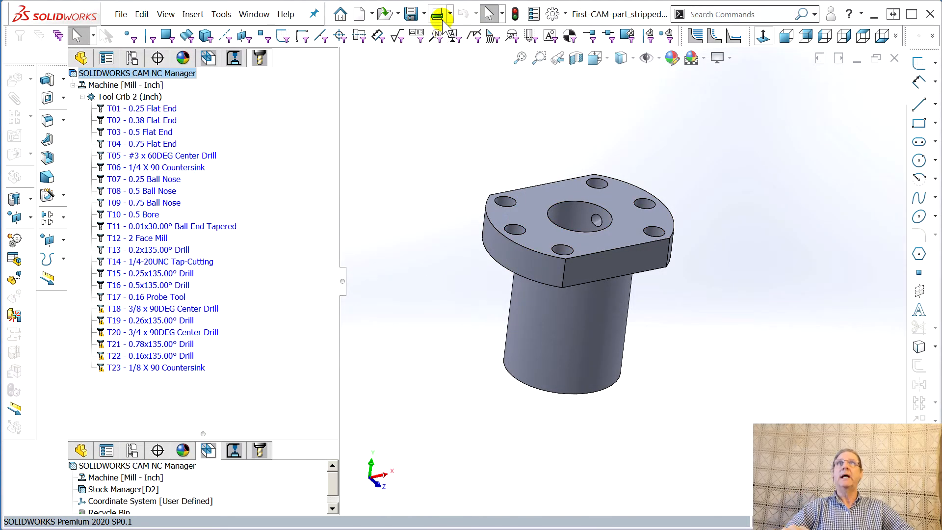
right_click(460, 24)
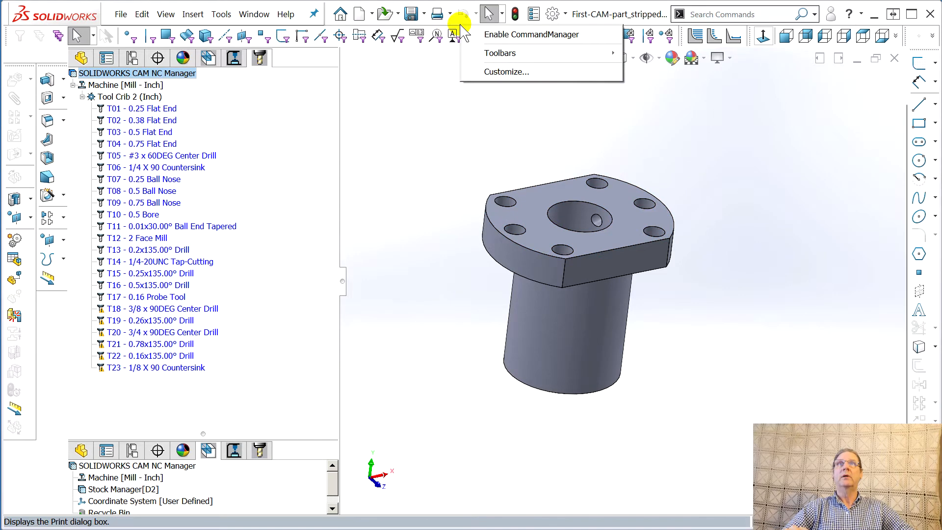
click(526, 34)
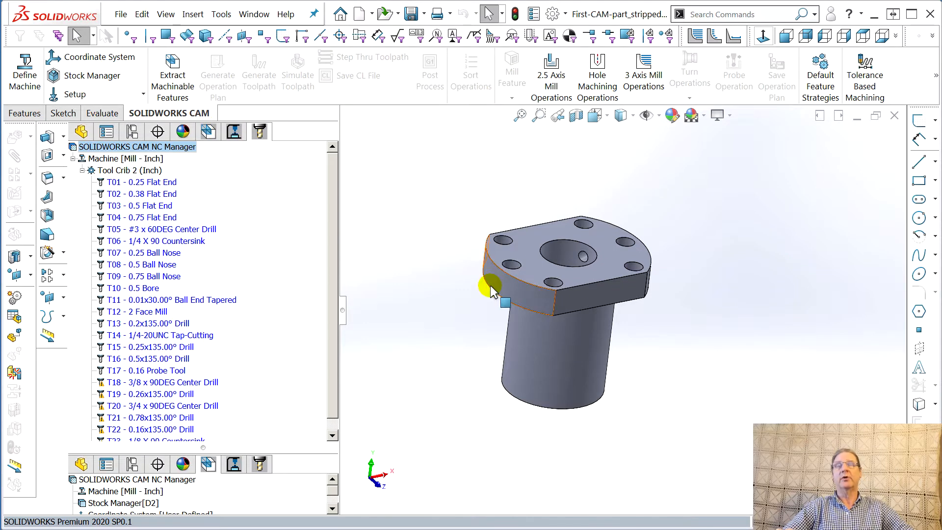
Compare the part's FeatureManager design tree with the SOLIDWORKS CAM feature tree, ending on the CAM feature tree
click(82, 134)
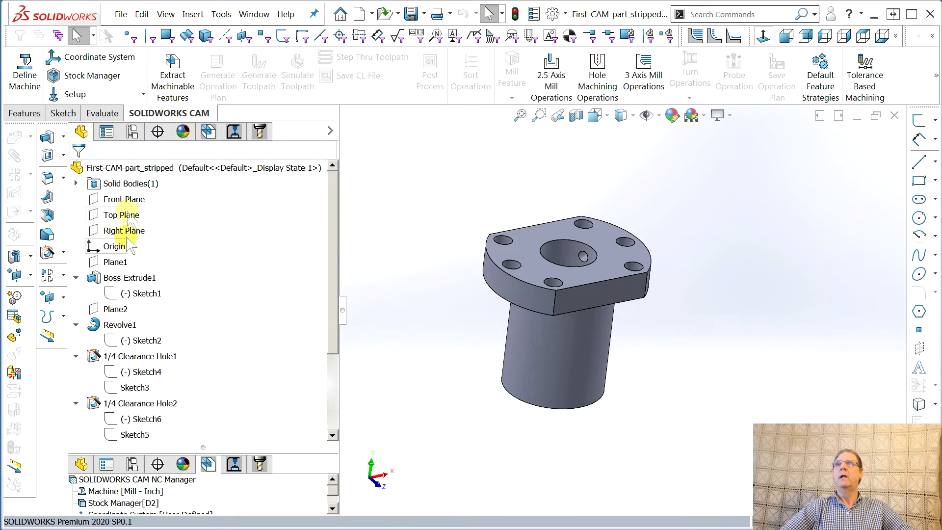
click(209, 133)
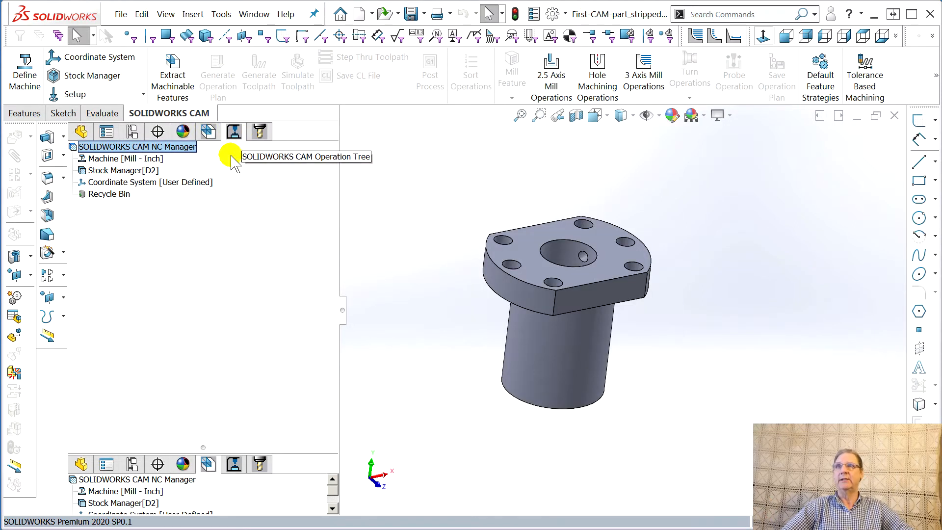
click(84, 138)
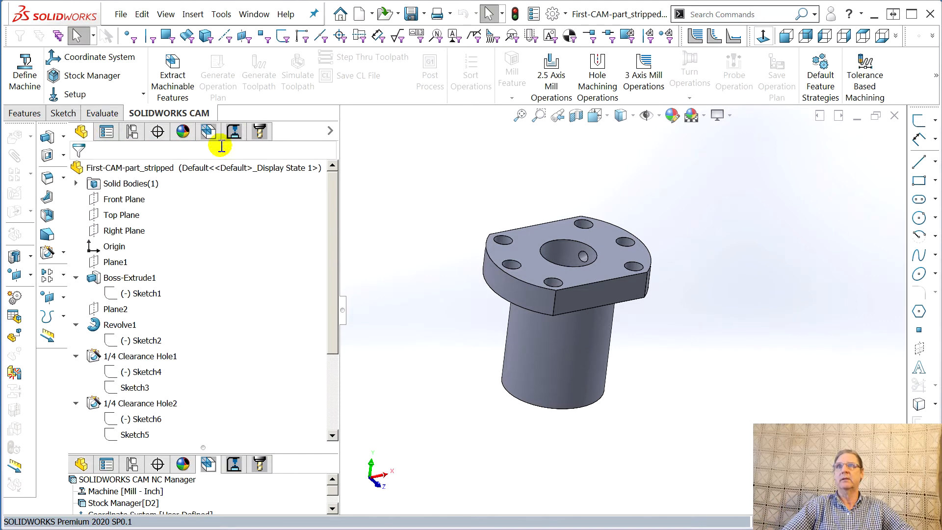
click(209, 133)
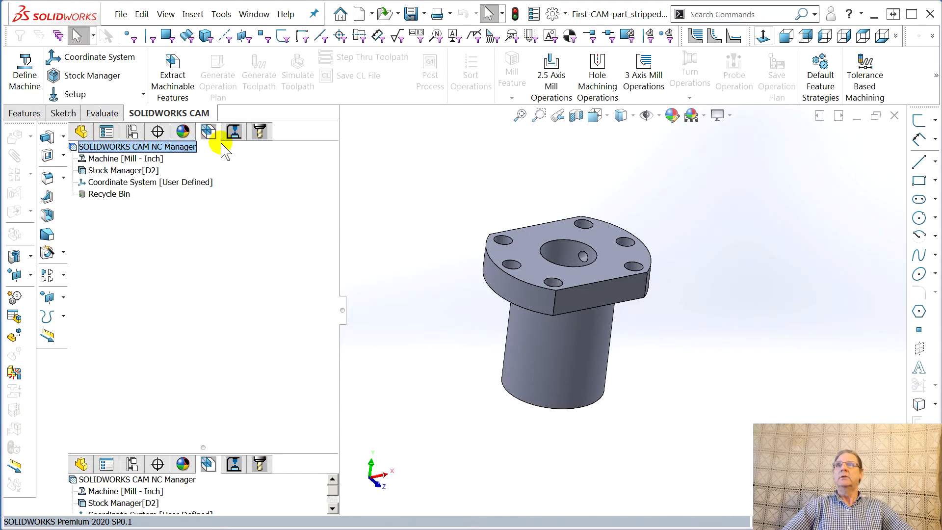
Open the machine definition and bring the Machine dialog with its tool crib settings onto this display
click(20, 78)
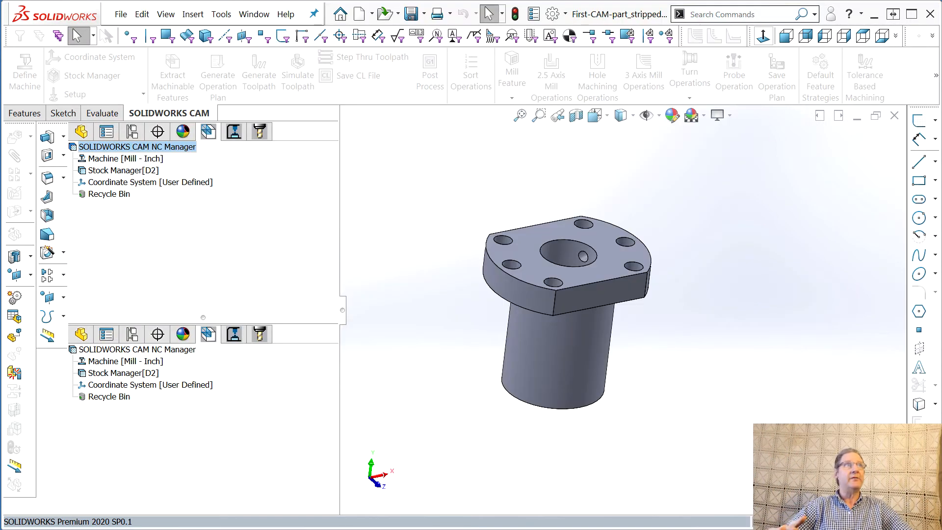
drag(941, 11, 675, 17)
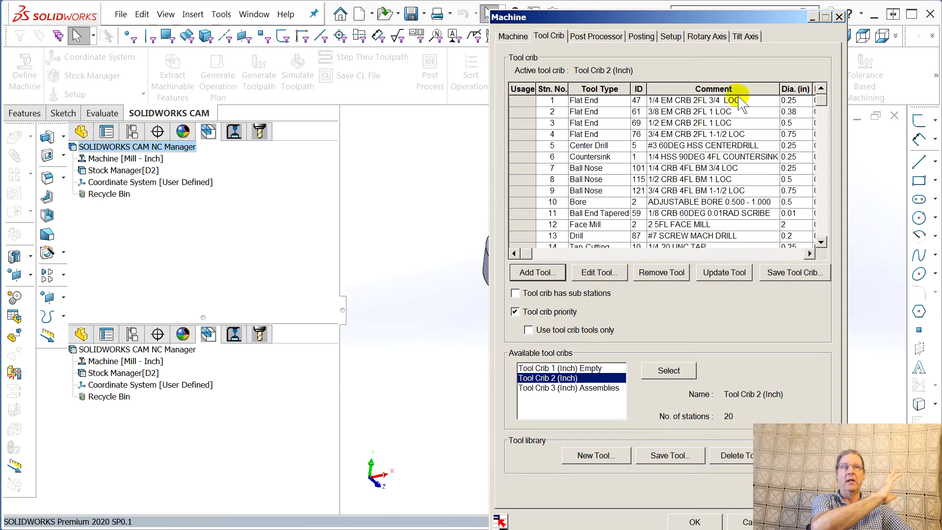
Open the Windows screen resolution settings, try placing display 2 above display 1, and restore the original display arrangement
right_click(794, 356)
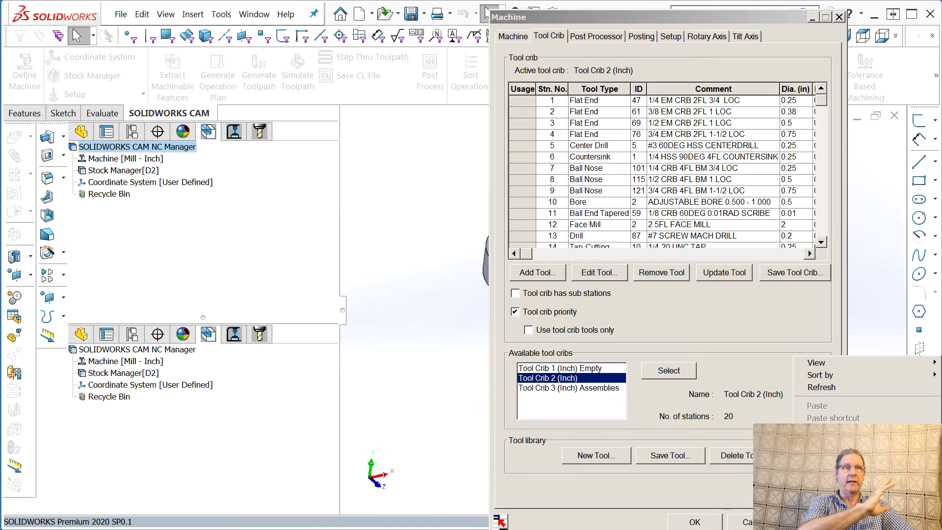
click(834, 462)
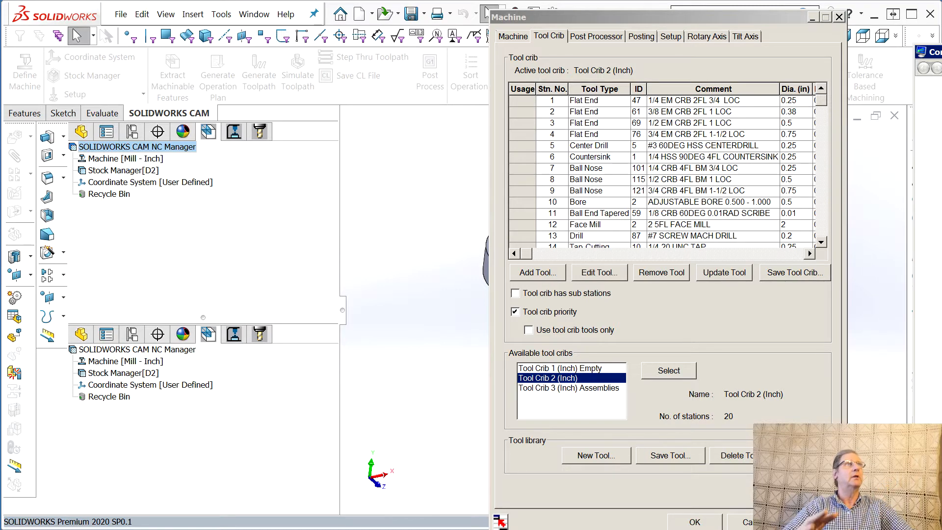
drag(941, 52, 625, 52)
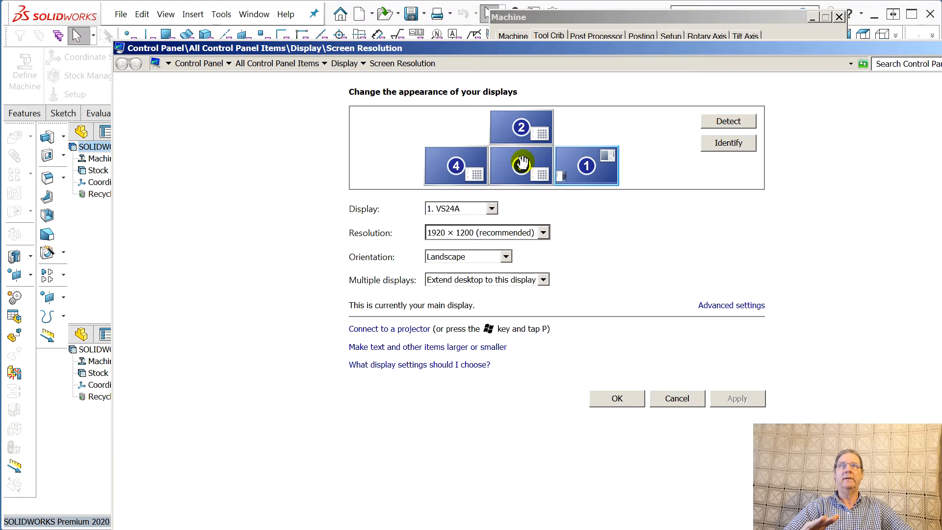
drag(515, 123, 577, 123)
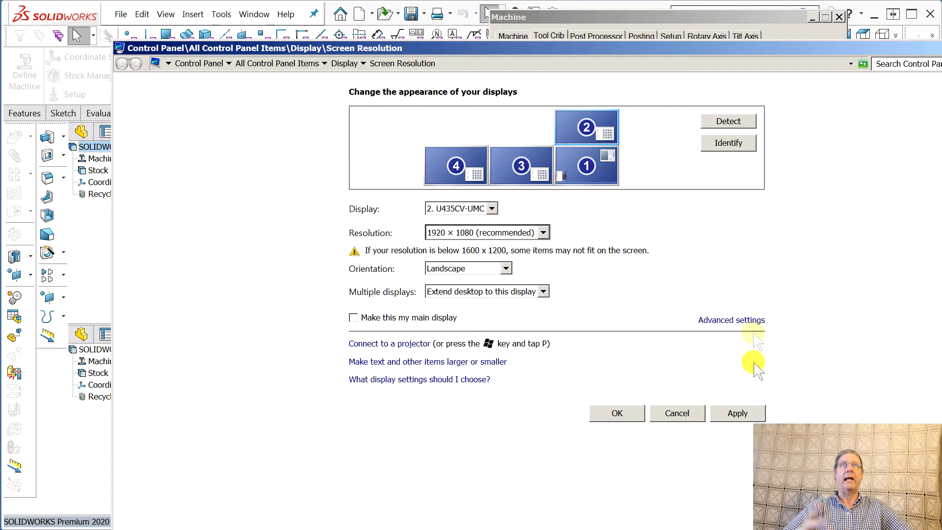
drag(594, 128, 475, 103)
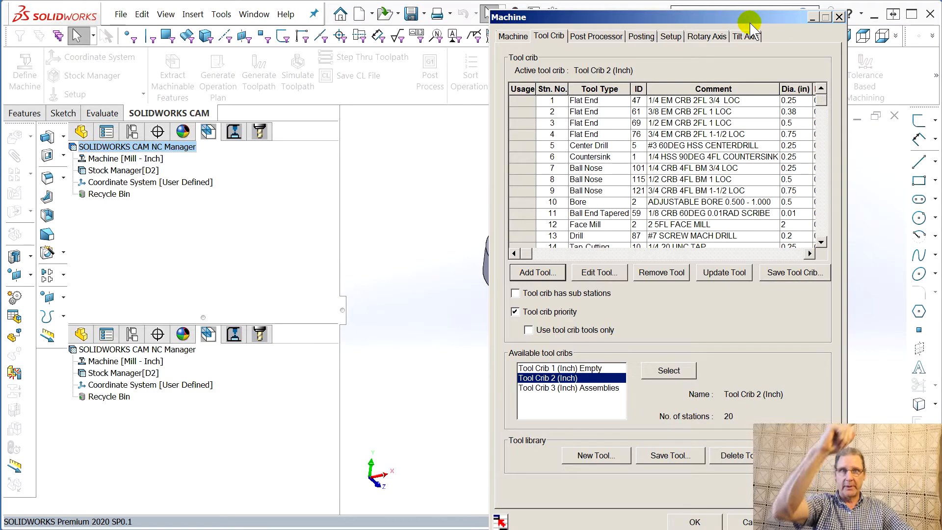
Try Tool Crib 1 (Inch) Empty as the machine's active crib, reactivate Tool Crib 2 (Inch), and leave the machine definition
drag(728, 18, 784, 25)
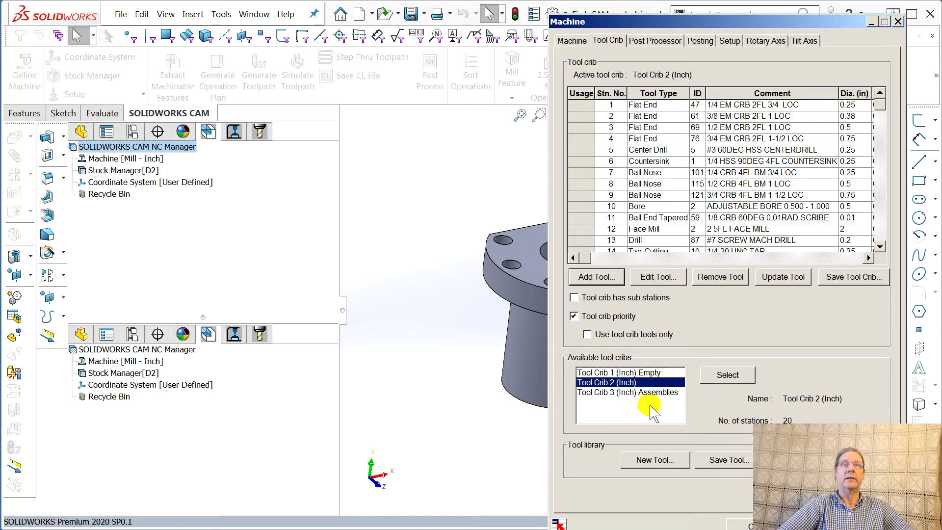
click(619, 373)
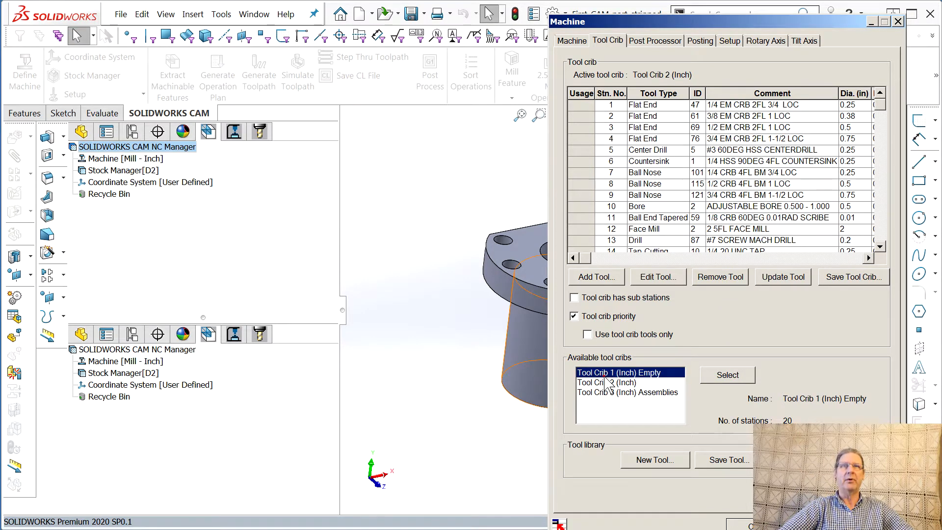
click(727, 374)
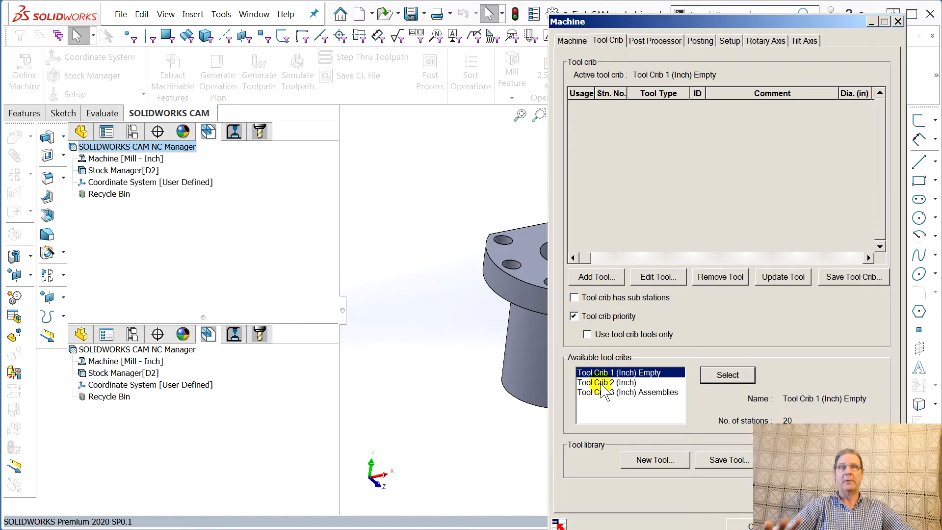
click(612, 384)
click(727, 376)
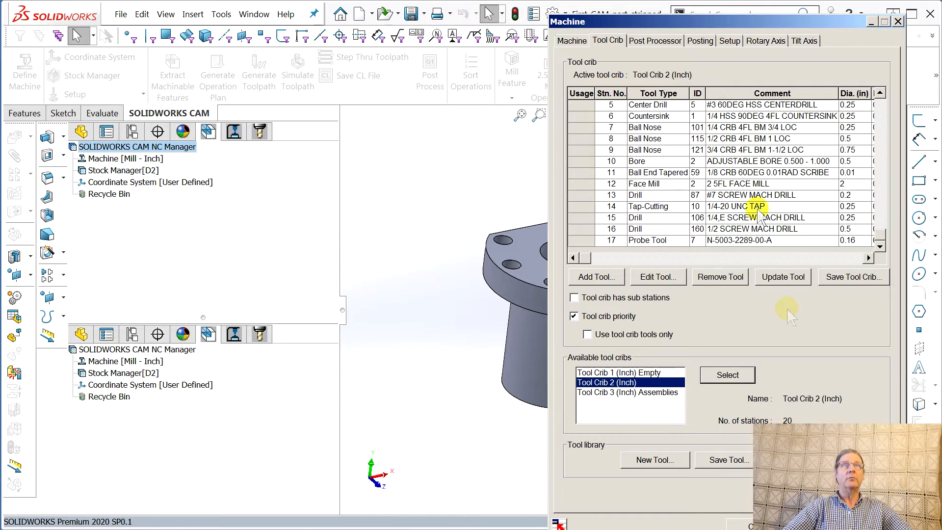
drag(686, 22, 941, 21)
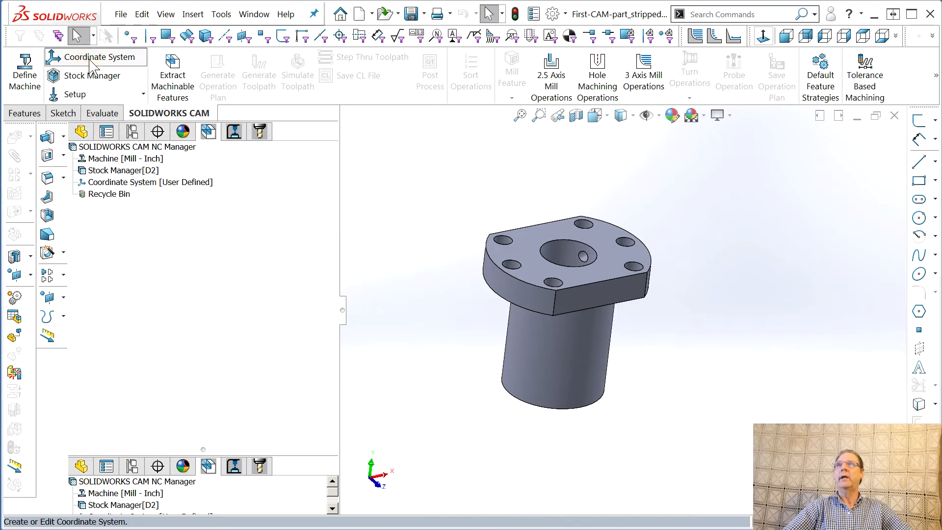
Review the origin and axis options of the fixture coordinate system, including part and stock bounding box vertex, and cancel without changes
click(78, 57)
middle_drag(454, 337, 435, 330)
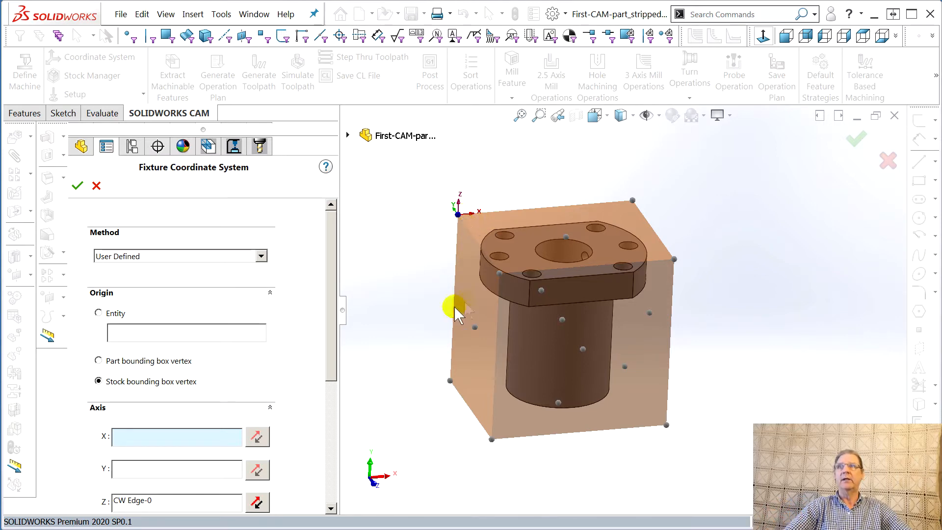
drag(330, 237, 339, 309)
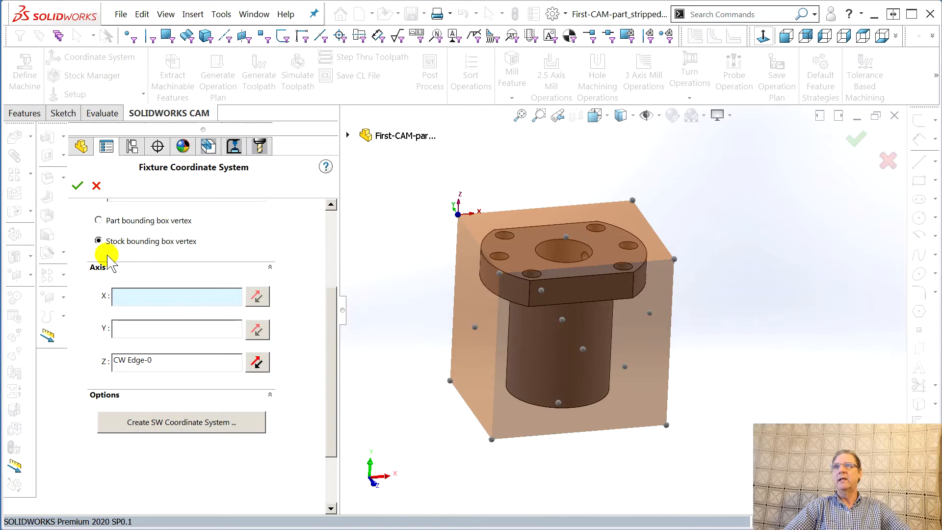
click(96, 220)
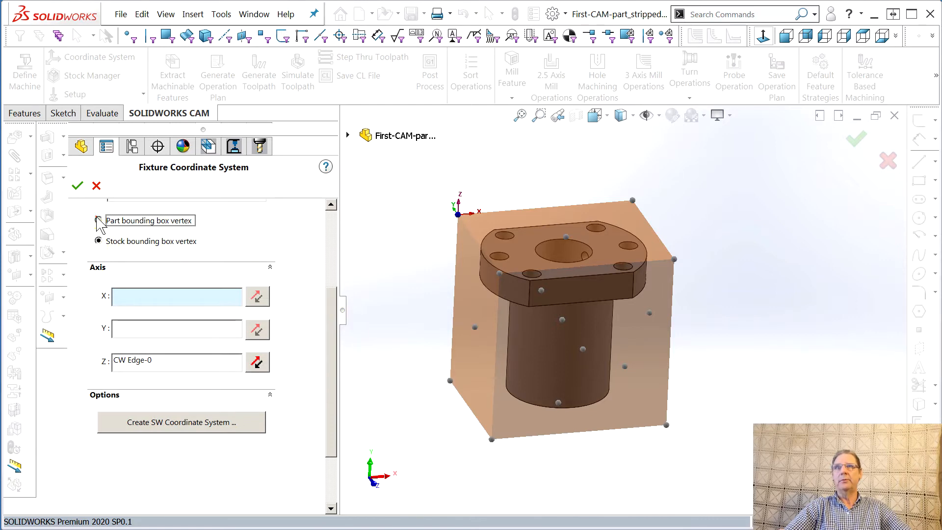
click(99, 241)
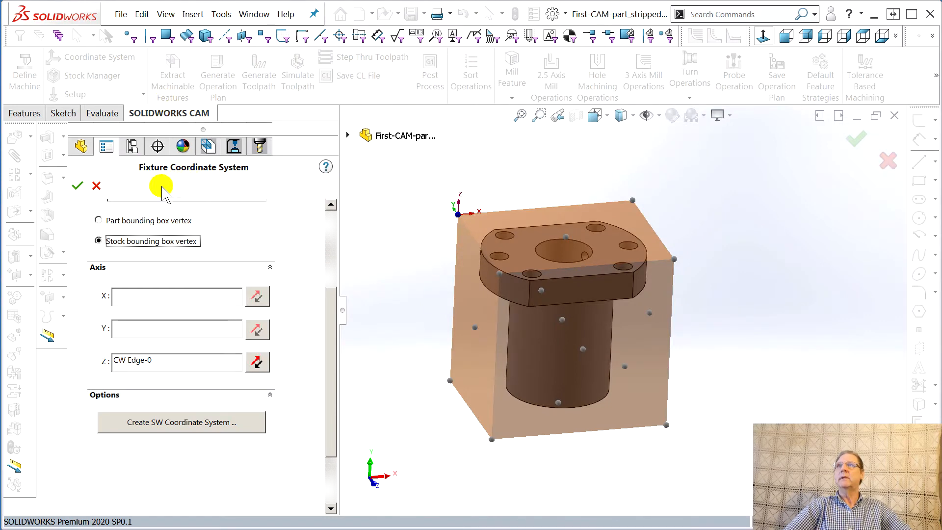
click(95, 187)
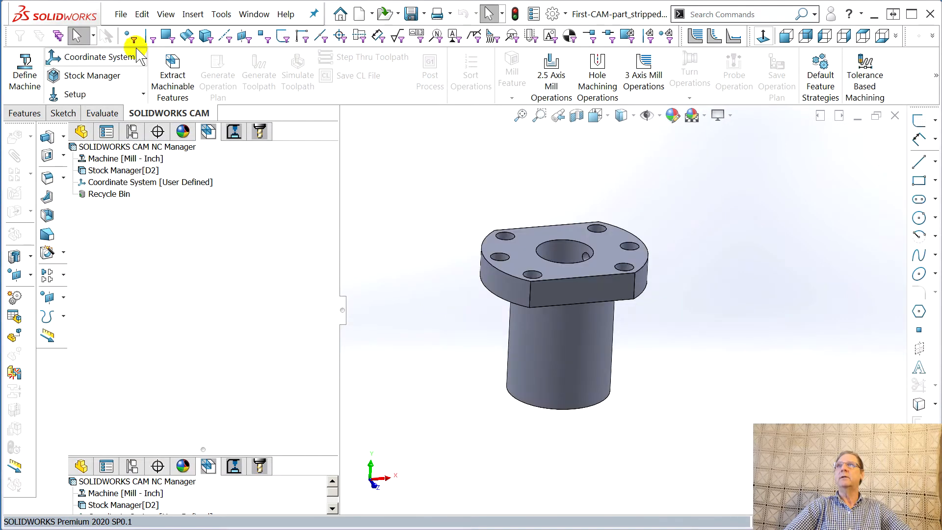
Review the stock manager's material, stock type, bounding box offsets and stock size, and accept the stock settings as they are
click(92, 75)
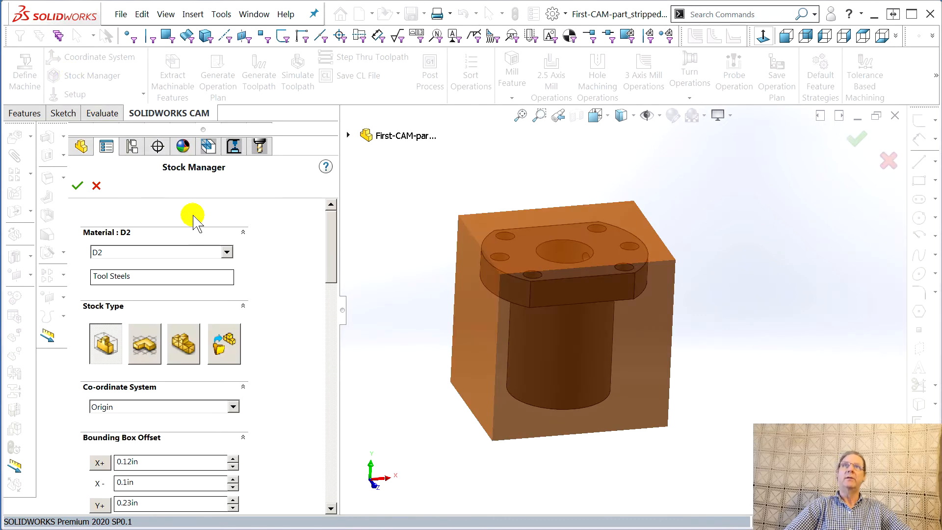
drag(328, 261, 329, 321)
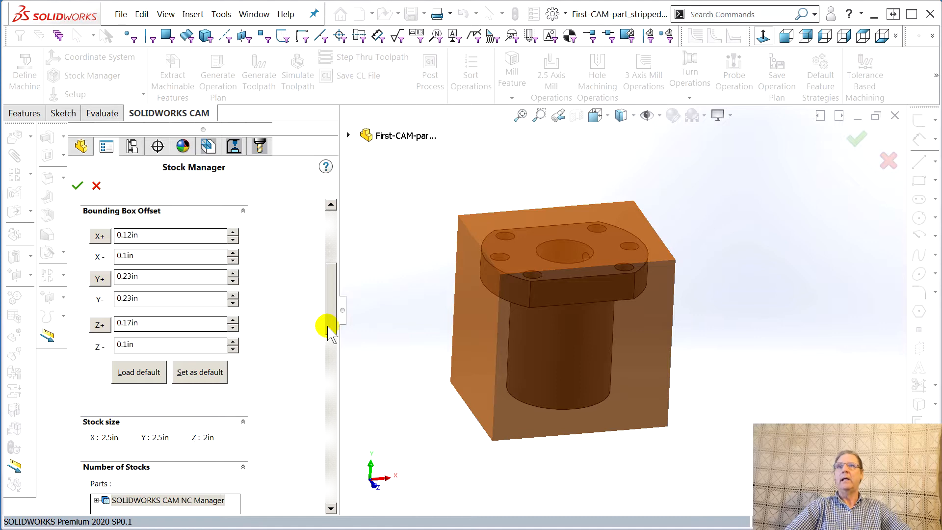
scroll(328, 324, up, 1)
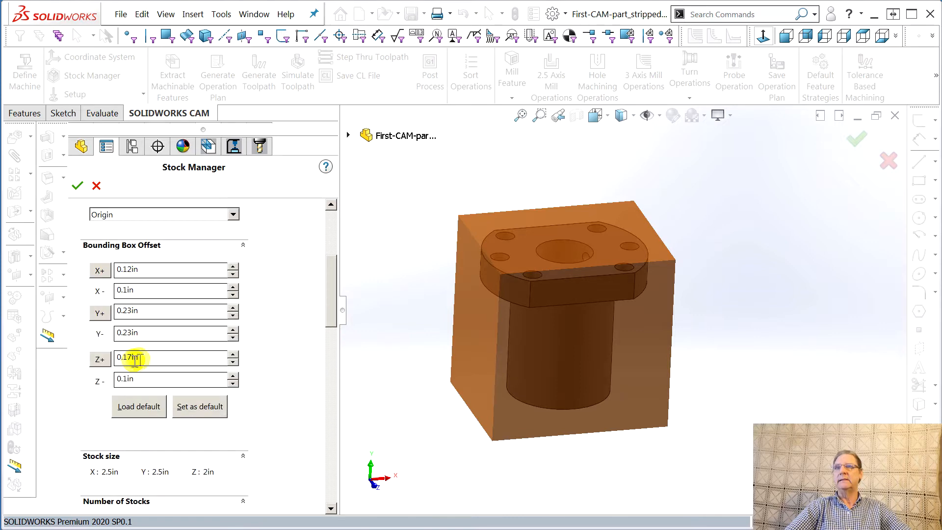
scroll(330, 301, up, 3)
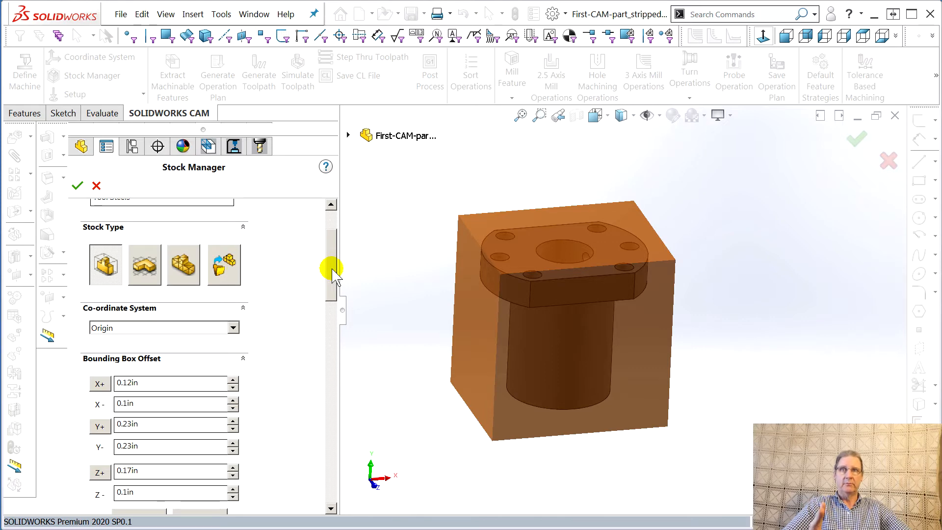
drag(332, 275, 327, 297)
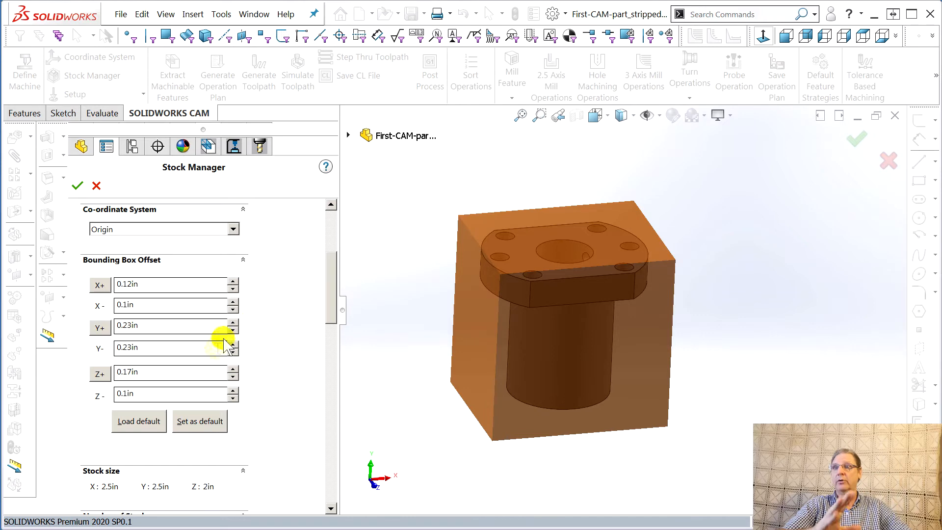
mouse_move(330, 309)
mouse_down()
mouse_move(333, 333)
mouse_move(332, 284)
mouse_move(332, 299)
mouse_up()
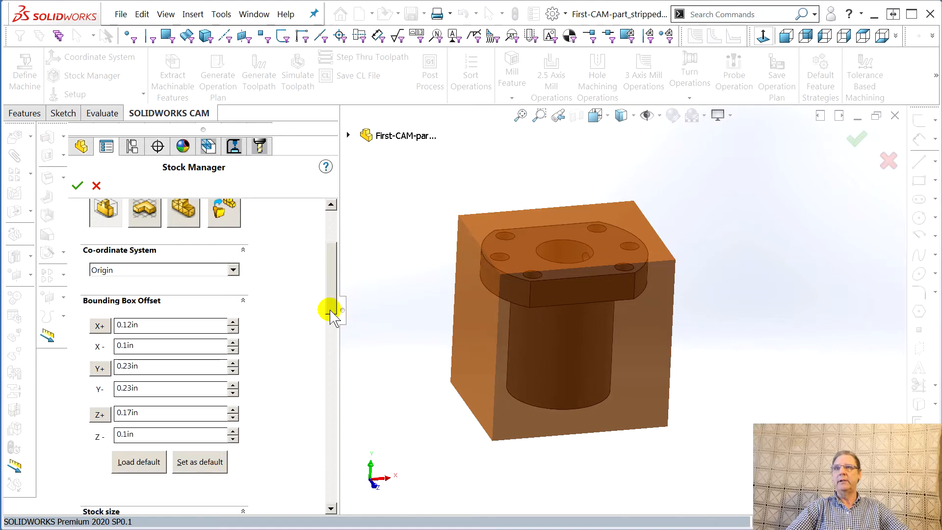
drag(330, 311, 330, 338)
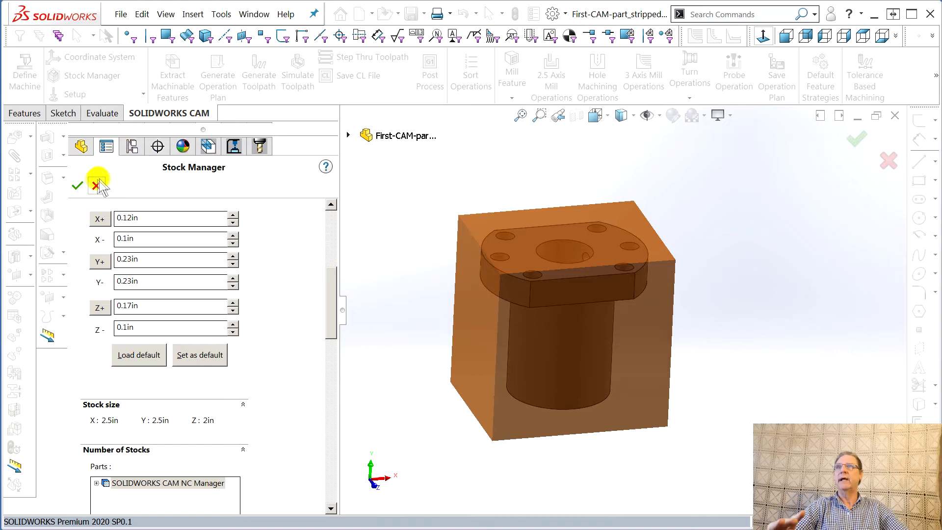
click(77, 185)
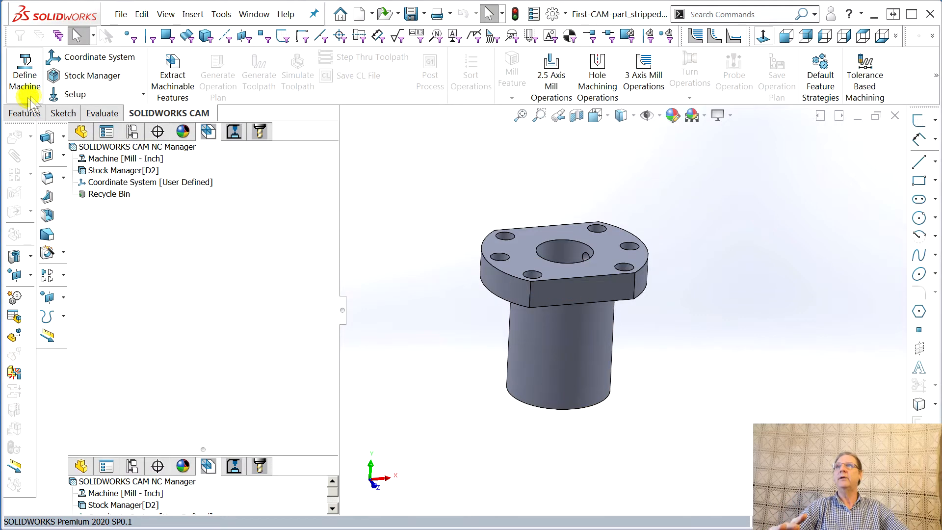
Create a mill setup using the flange's top face as the entity that defines the machining direction
click(75, 97)
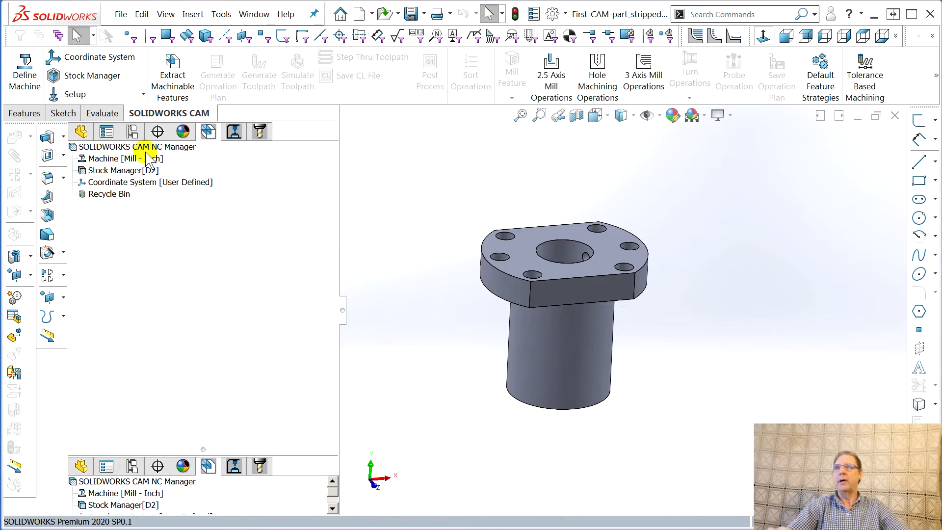
click(75, 93)
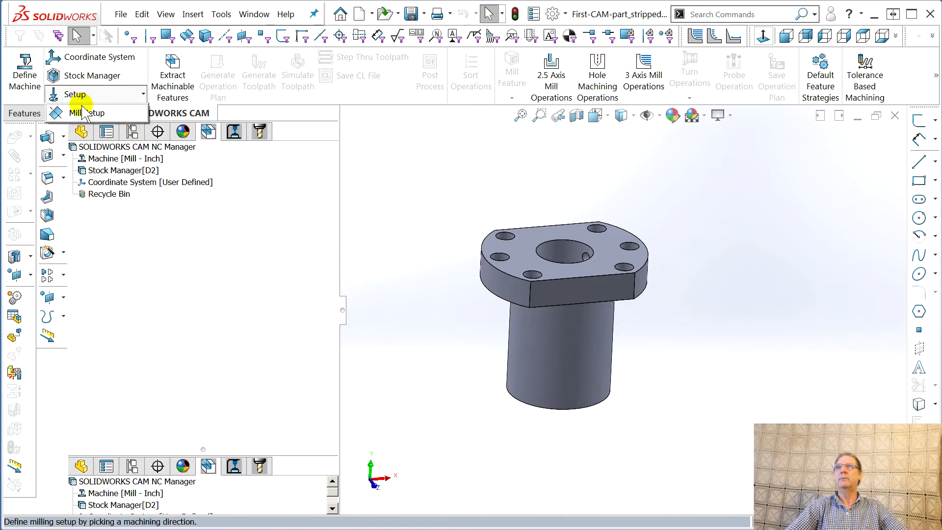
click(81, 114)
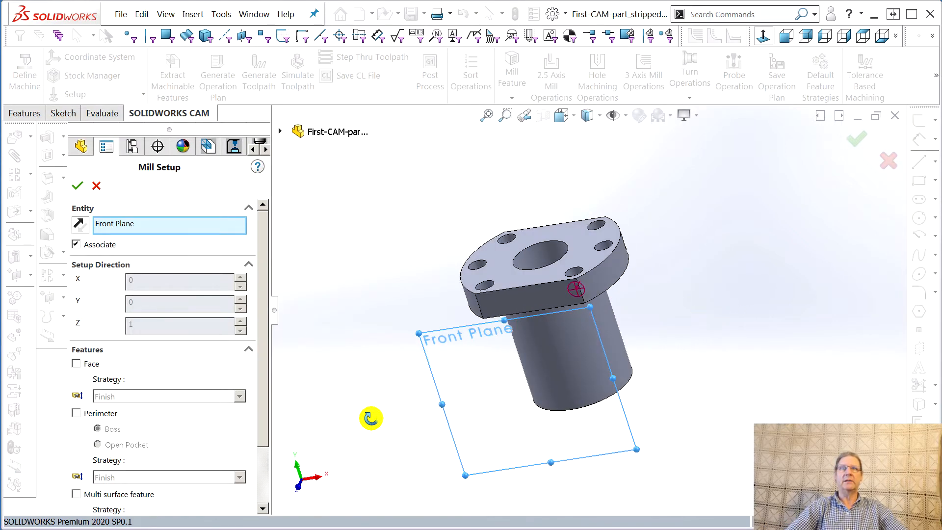
middle_drag(664, 369, 600, 407)
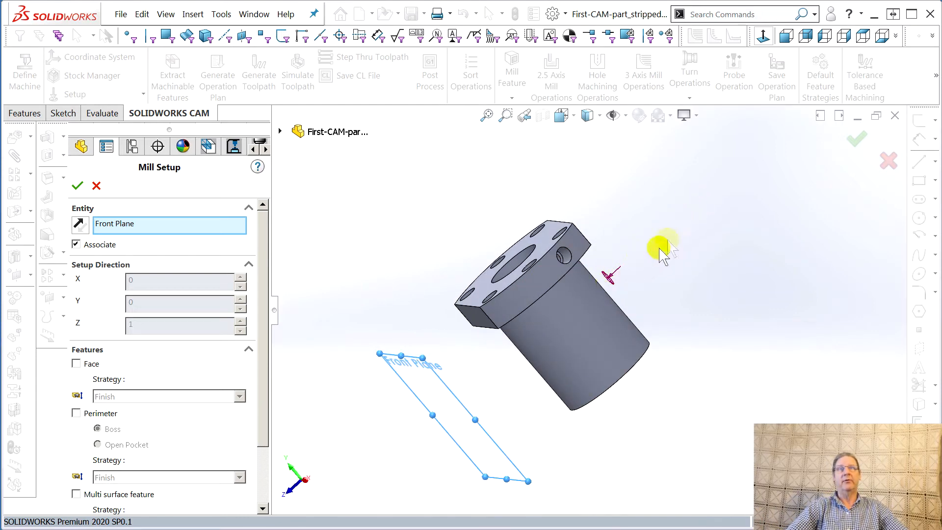
middle_drag(584, 292, 698, 353)
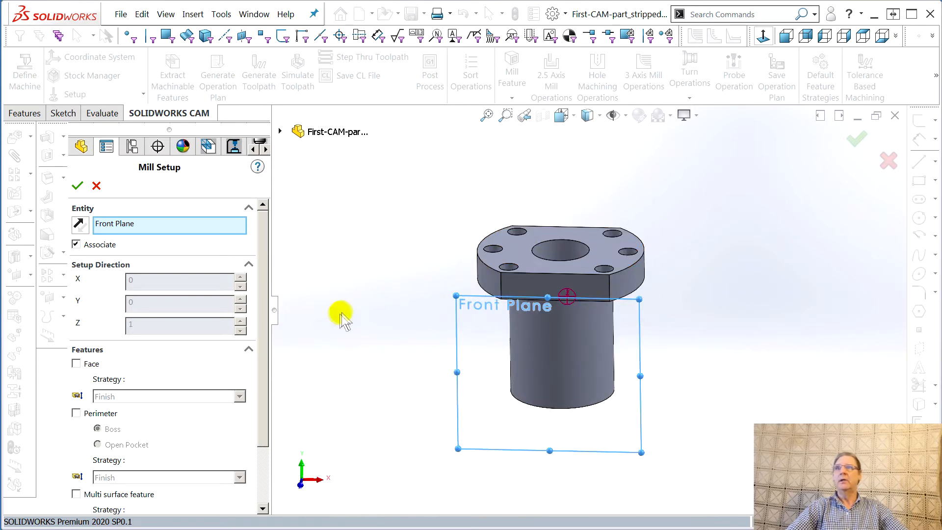
click(552, 235)
mouse_move(408, 358)
middle_down()
mouse_move(430, 332)
mouse_move(431, 342)
mouse_move(419, 343)
middle_up()
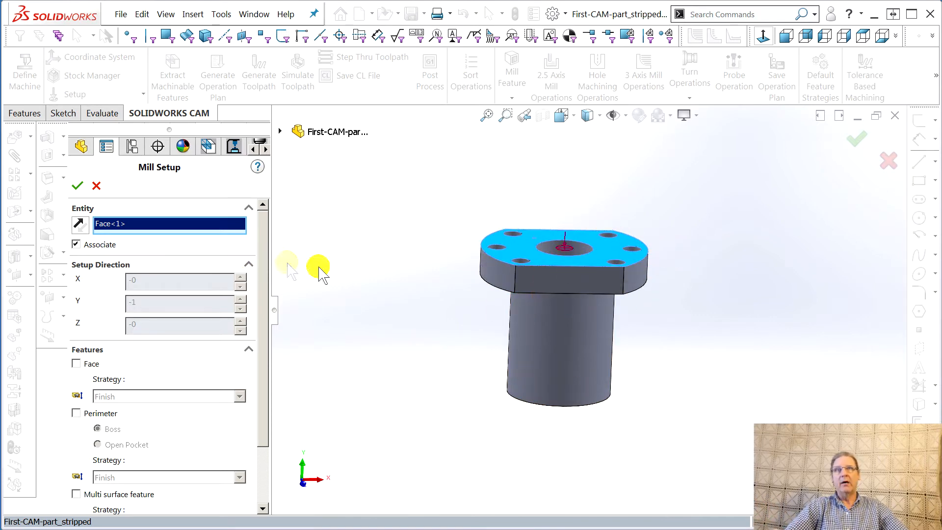
middle_drag(389, 265, 372, 282)
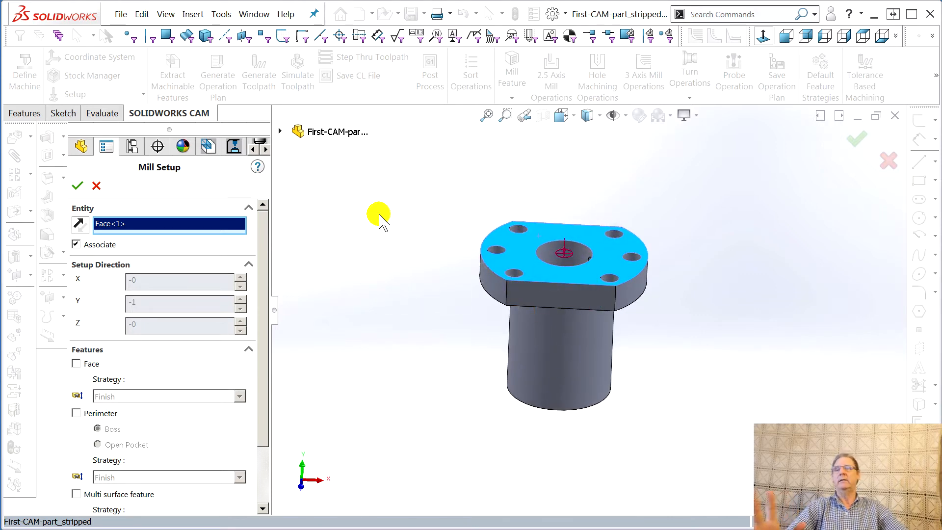
click(77, 186)
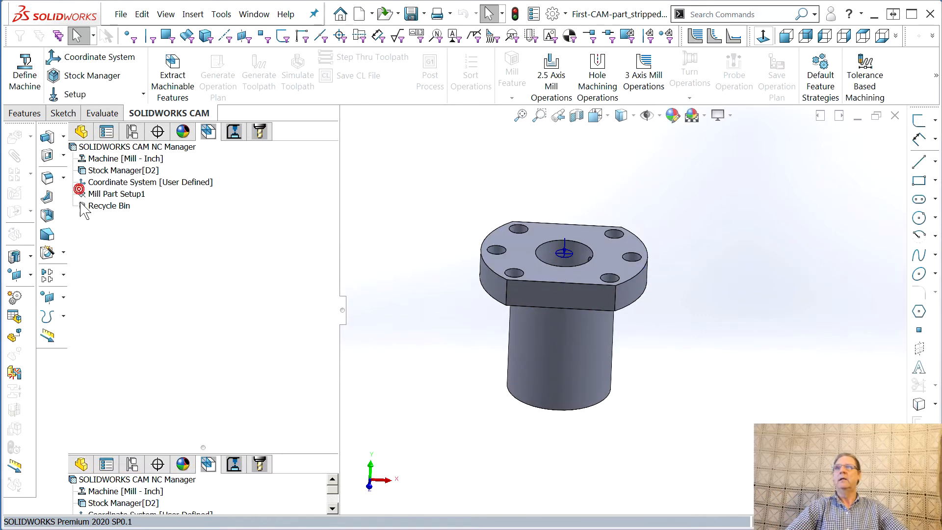
Compare how the new mill part setup is listed in the CAM feature tree and in the operation tree
click(120, 194)
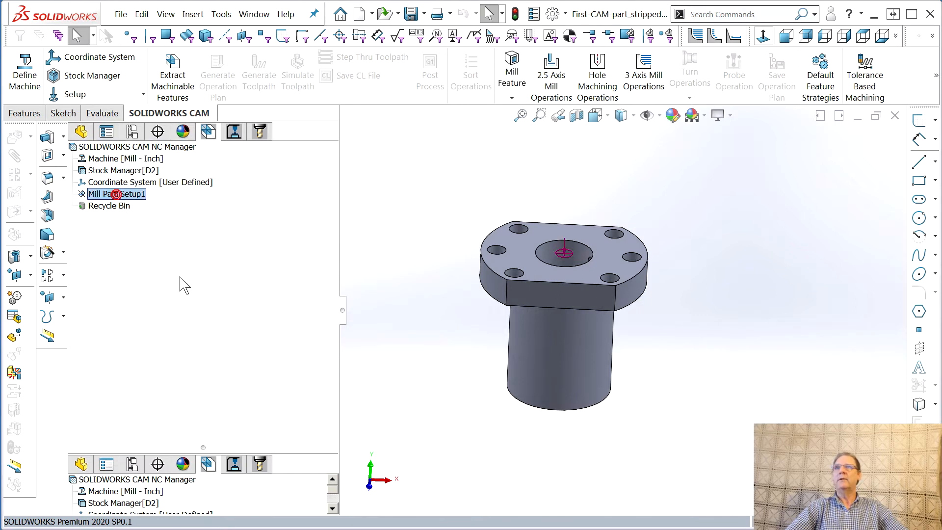
click(234, 139)
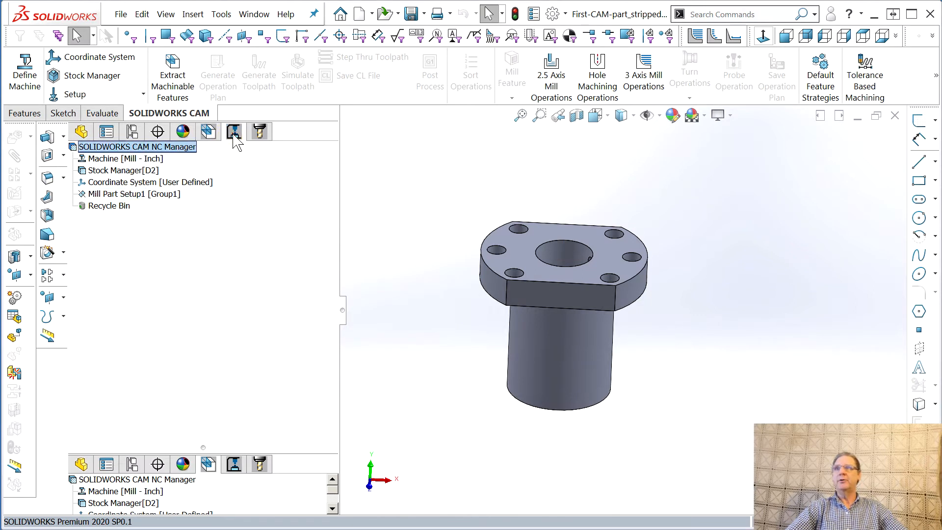
click(164, 195)
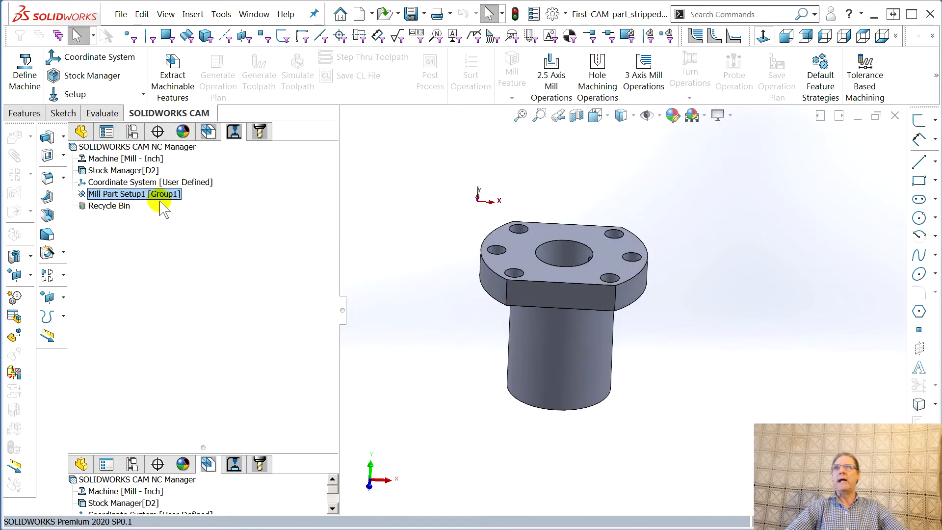
click(211, 133)
click(233, 135)
click(208, 137)
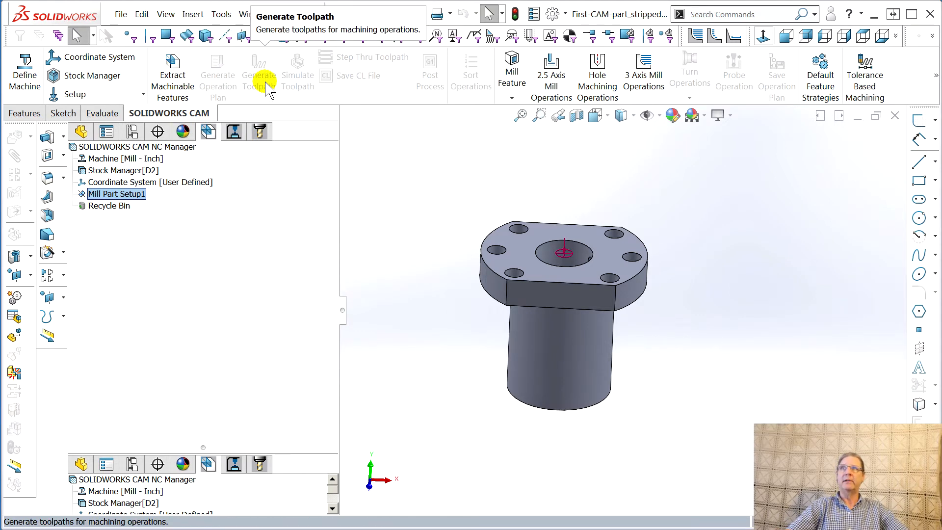
Extract the part's machinable features and check the machining direction of Mill Part Setup3 at the cylinder's lower end
click(167, 89)
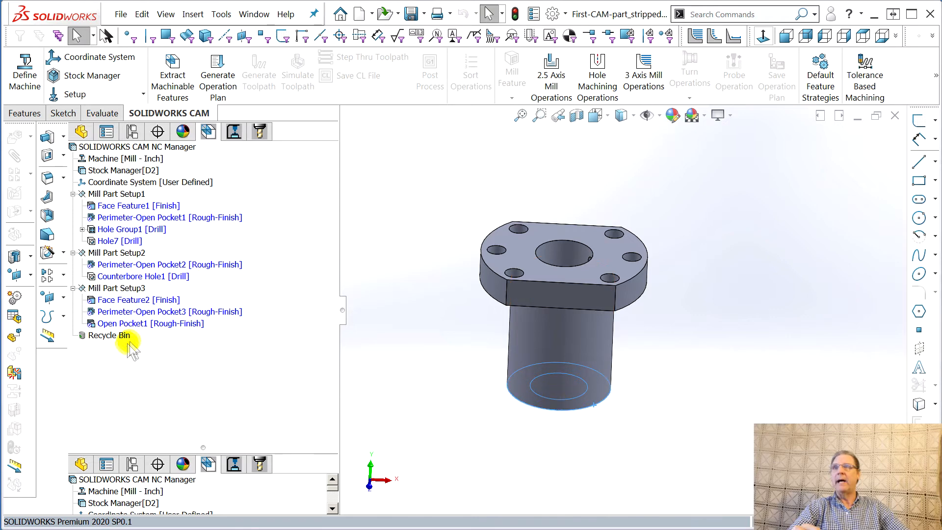
click(120, 289)
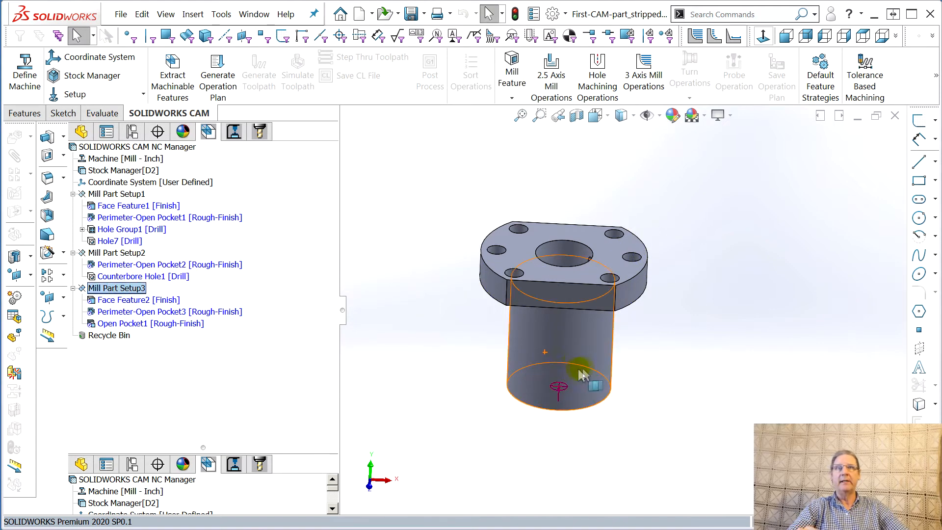
middle_drag(543, 490, 564, 414)
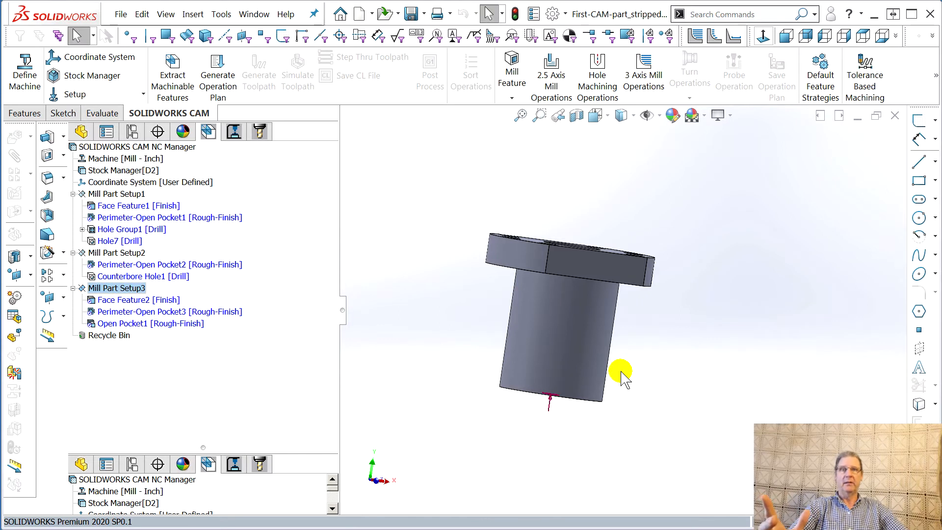
middle_drag(623, 377, 582, 405)
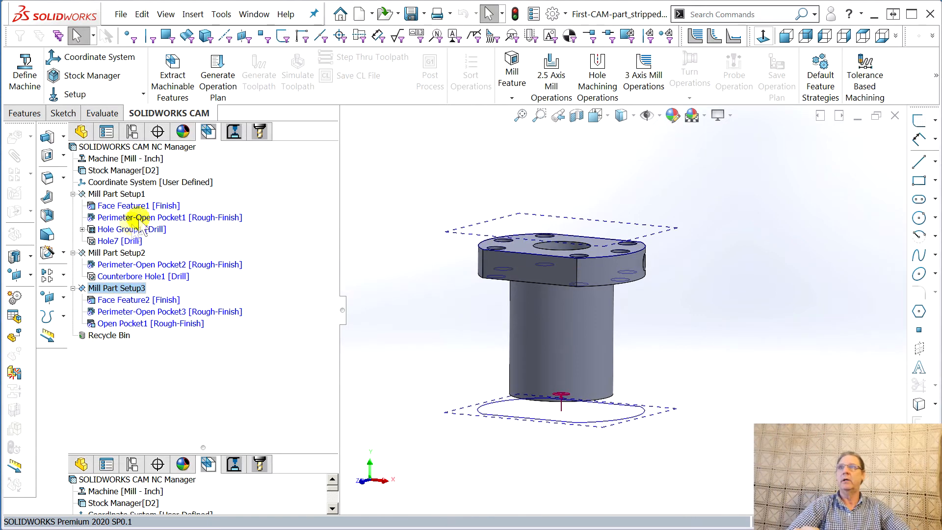
Open the SOLIDWORKS CAM options and move the dialog clear so its settings can be read
click(220, 15)
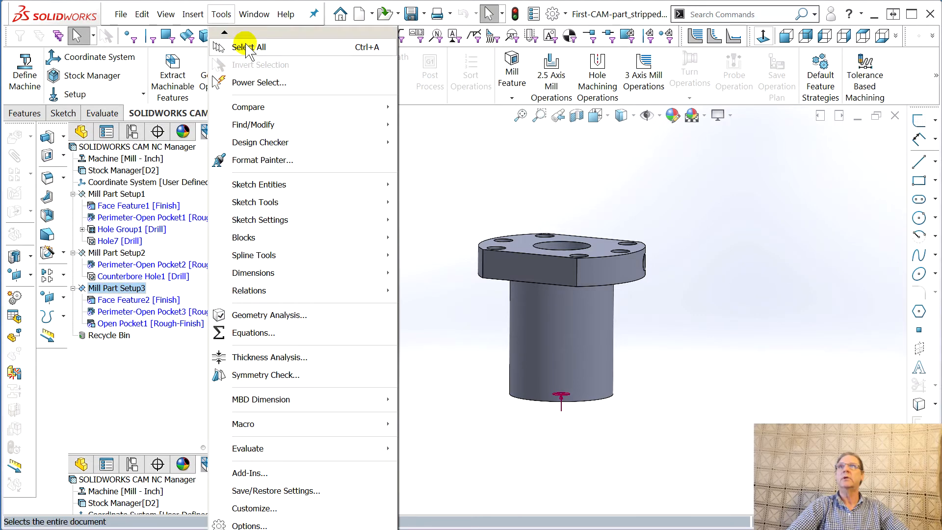
mouse_move(223, 34)
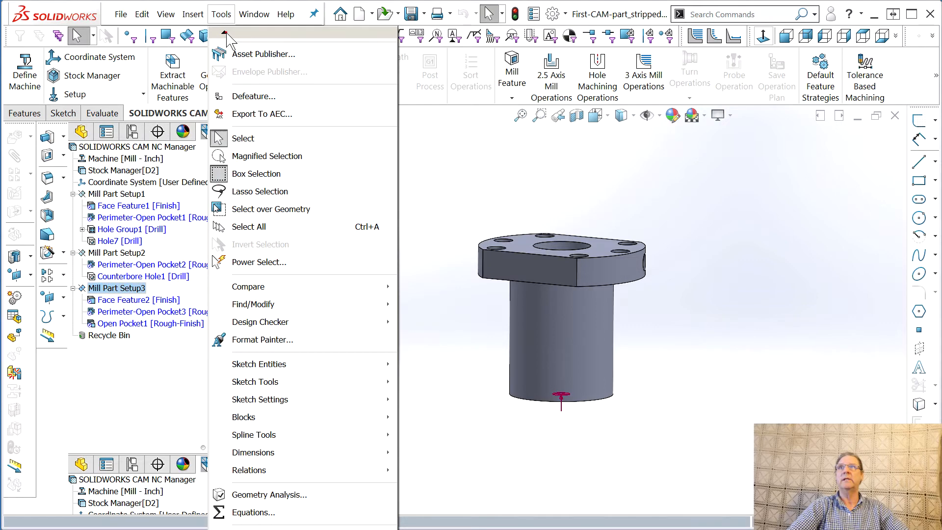
mouse_move(295, 81)
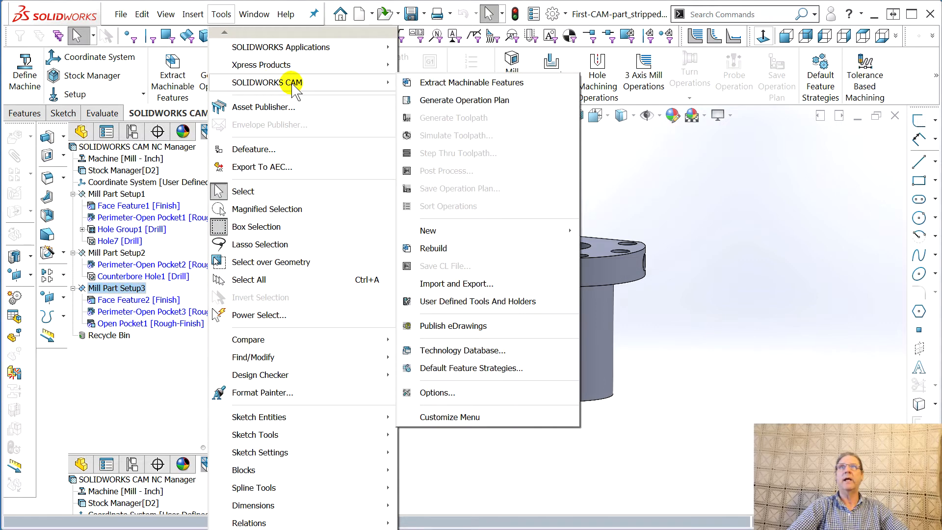
click(449, 350)
click(432, 393)
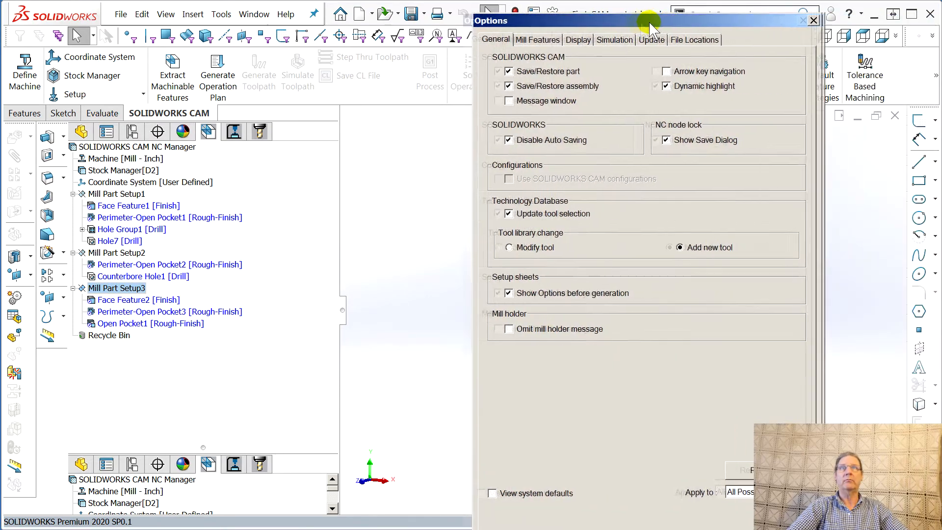
drag(645, 20, 350, 17)
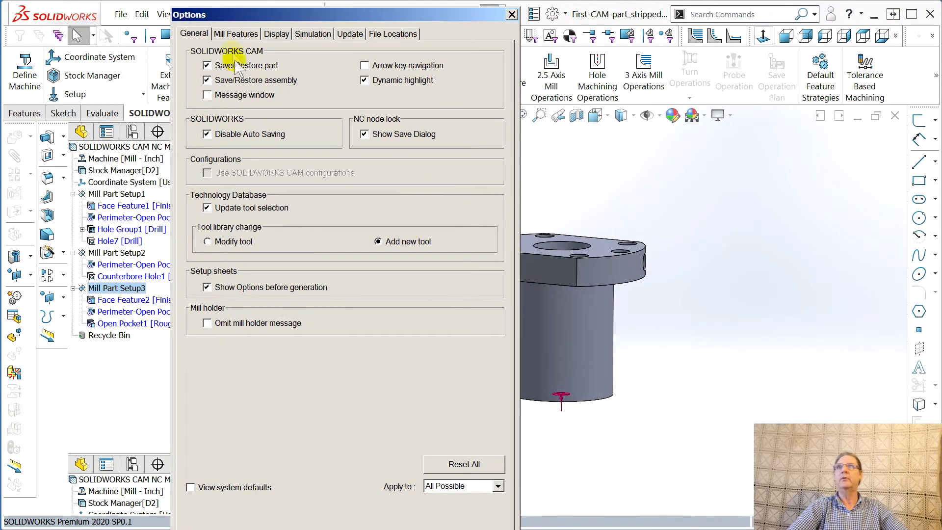
Try excluding the Face and Part perimeter feature types from mill feature extraction, include them again, and leave the options
click(237, 33)
click(216, 215)
click(215, 233)
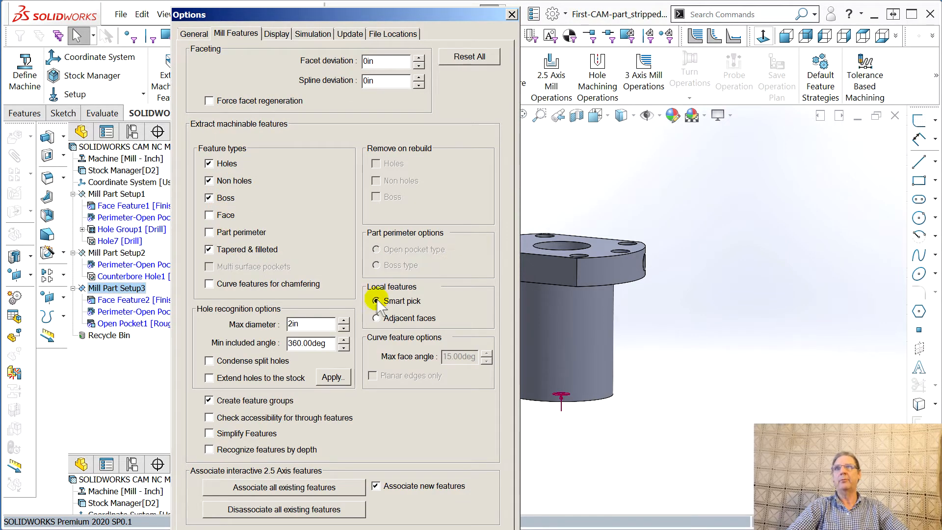
click(209, 215)
click(208, 232)
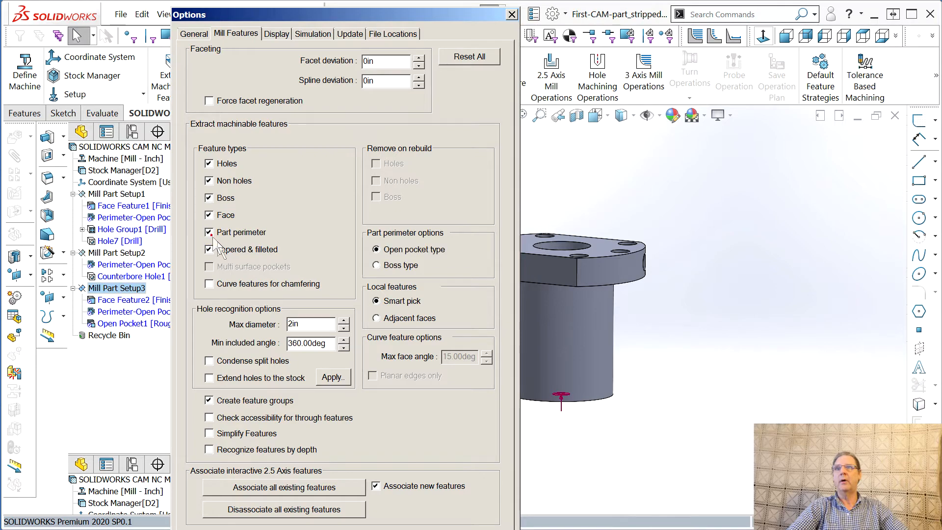
drag(308, 12, 941, 19)
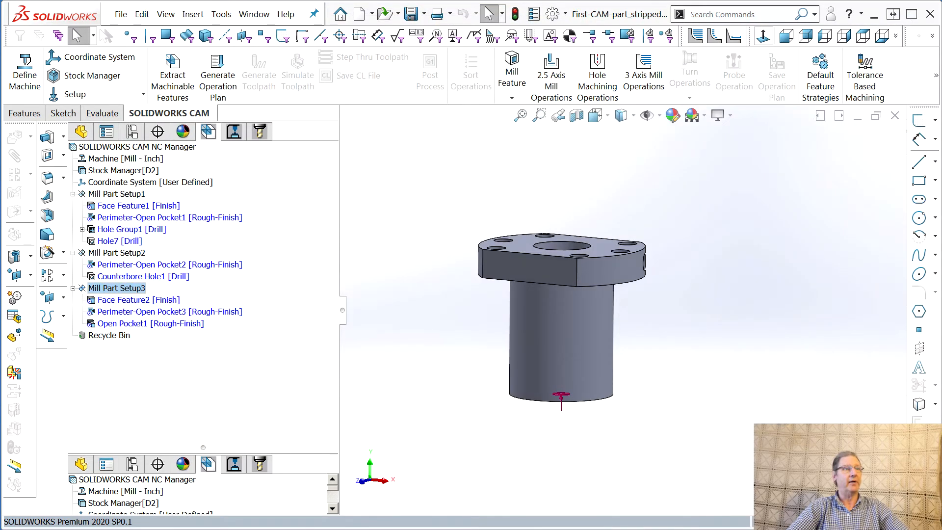
key(Escape)
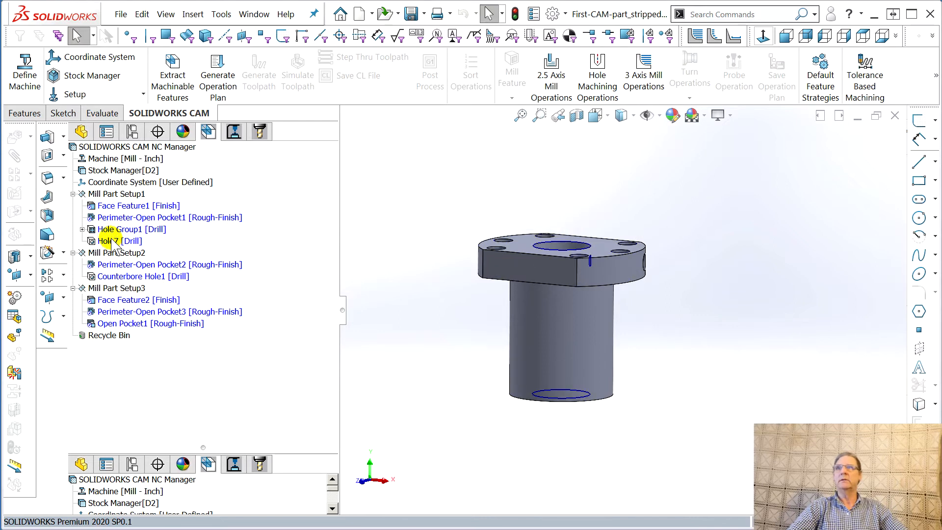
Examine the Perimeter-Open Pocket2 outline of Mill Part Setup2 from the counterbored hole's side of the flange
click(127, 266)
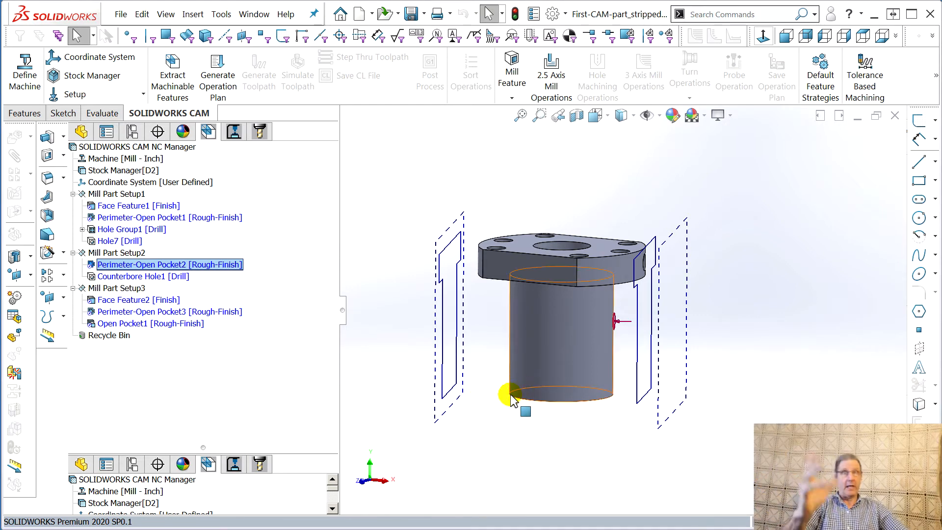
middle_drag(587, 418, 521, 406)
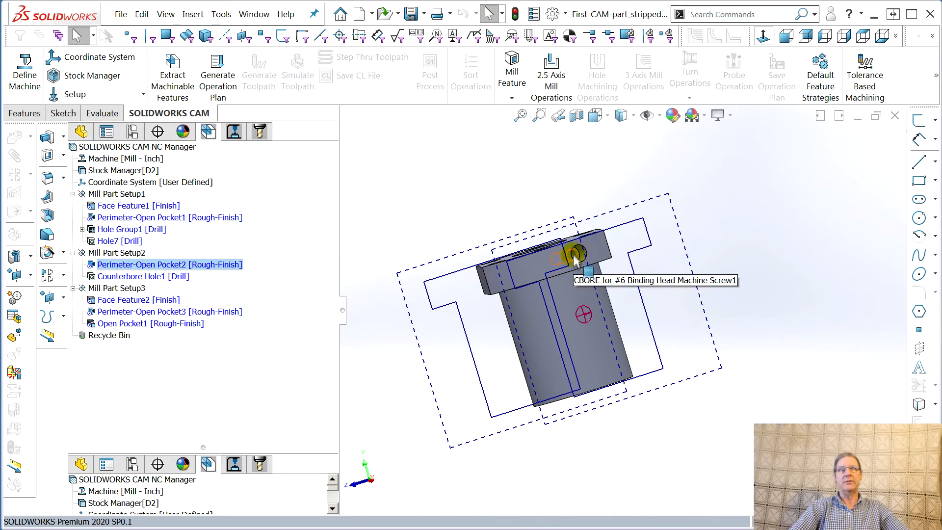
View the Perimeter-Open Pocket2 outline from above and from the side, and examine Counterbore Hole1 in Mill Part Setup2
middle_drag(616, 295, 640, 346)
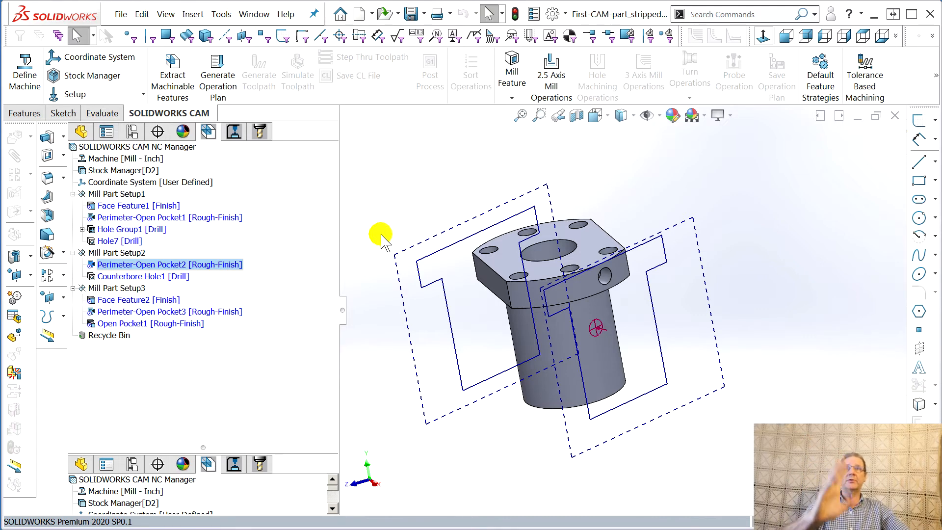
middle_drag(567, 358, 552, 345)
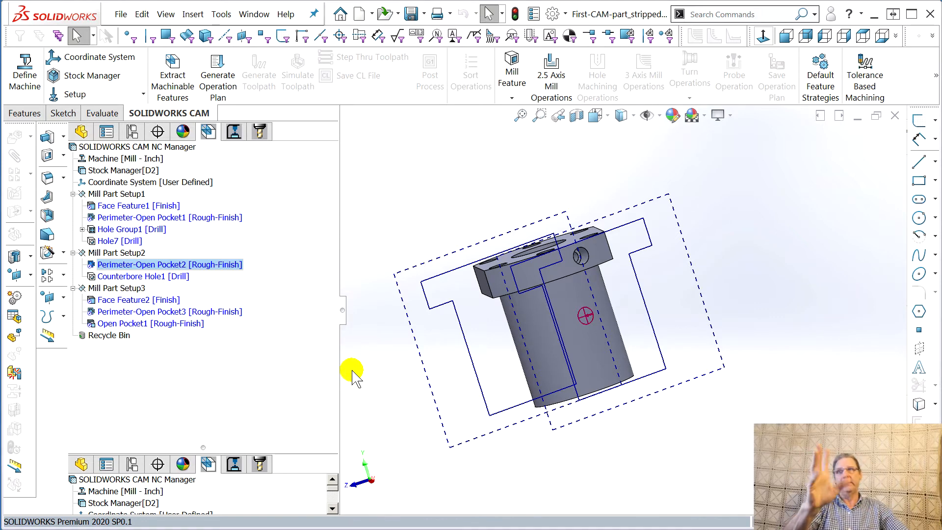
click(128, 276)
middle_drag(532, 373, 540, 311)
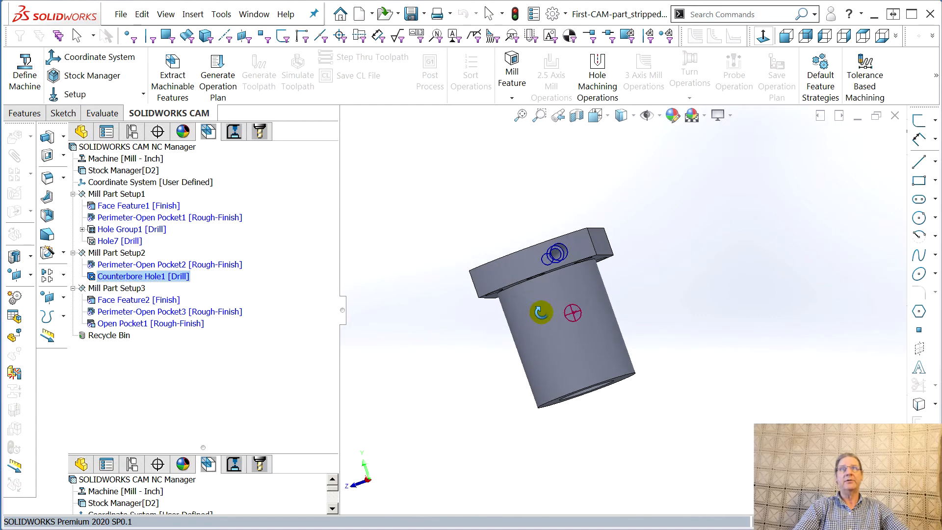
Examine Face Feature2, Perimeter-Open Pocket3 and Open Pocket1 of Mill Part Setup3 on the part, and recheck Face Feature1 on the flange
click(119, 300)
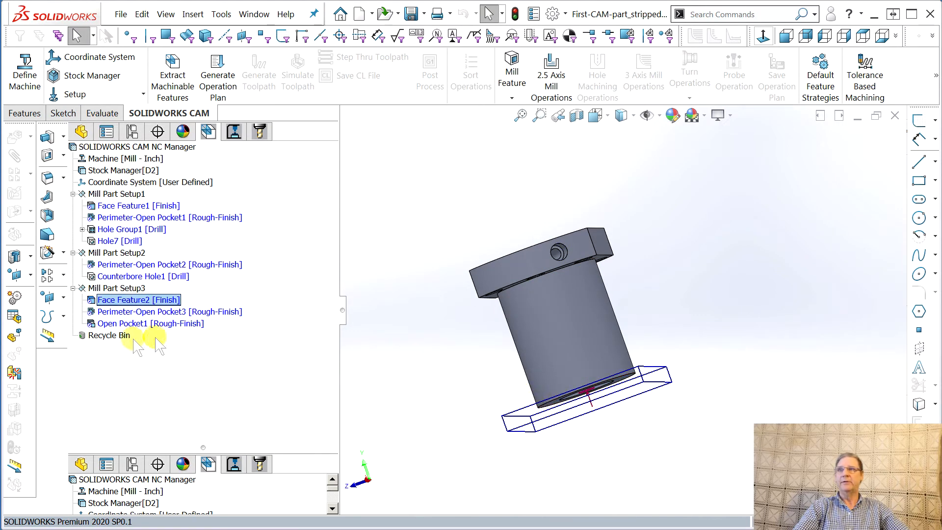
click(132, 312)
middle_drag(535, 372, 593, 396)
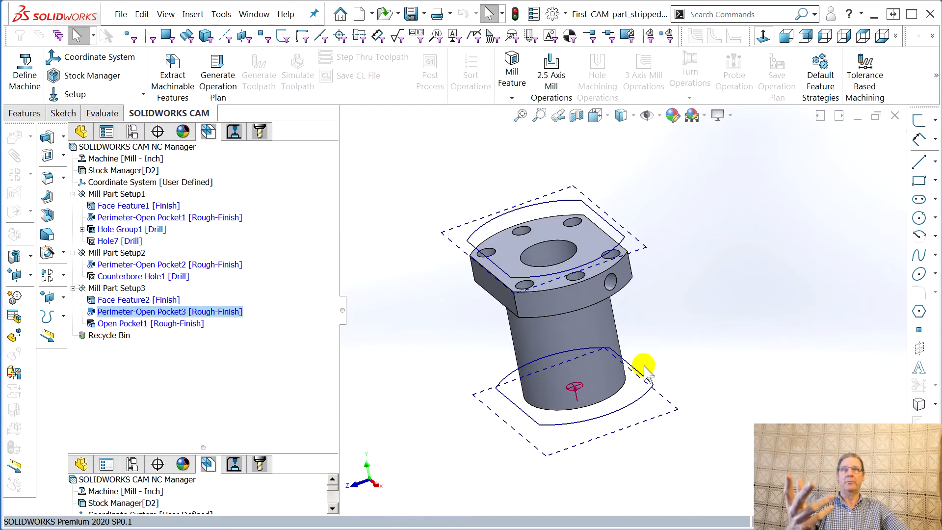
click(142, 325)
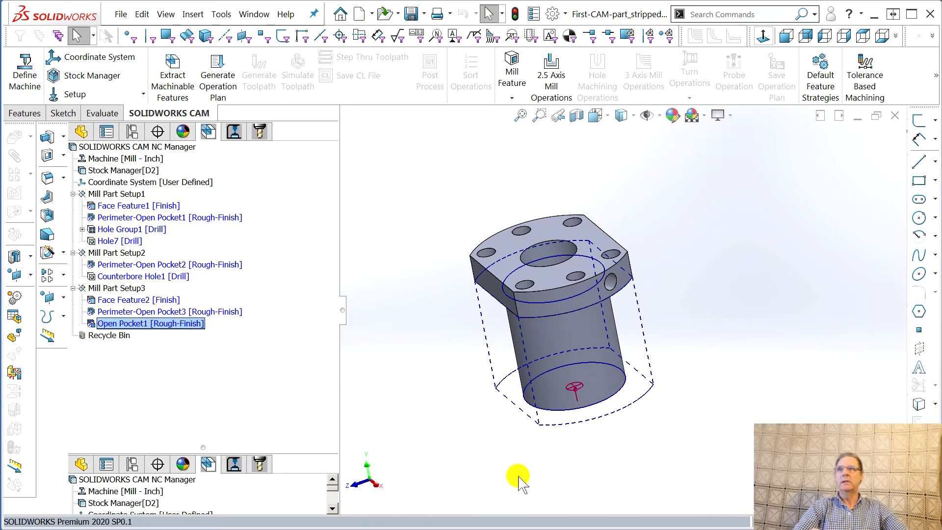
middle_drag(521, 483, 478, 267)
middle_drag(488, 399, 660, 366)
middle_drag(572, 322, 510, 473)
click(120, 206)
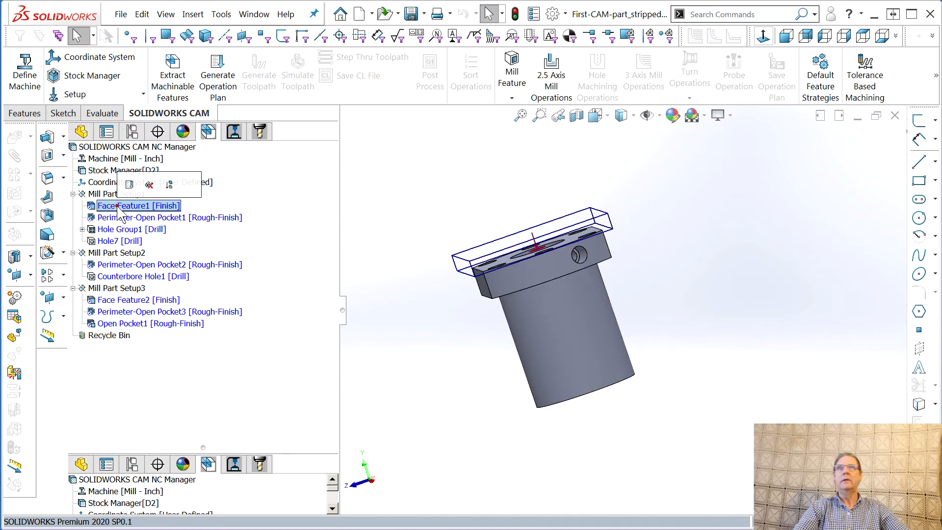
middle_drag(522, 298, 482, 373)
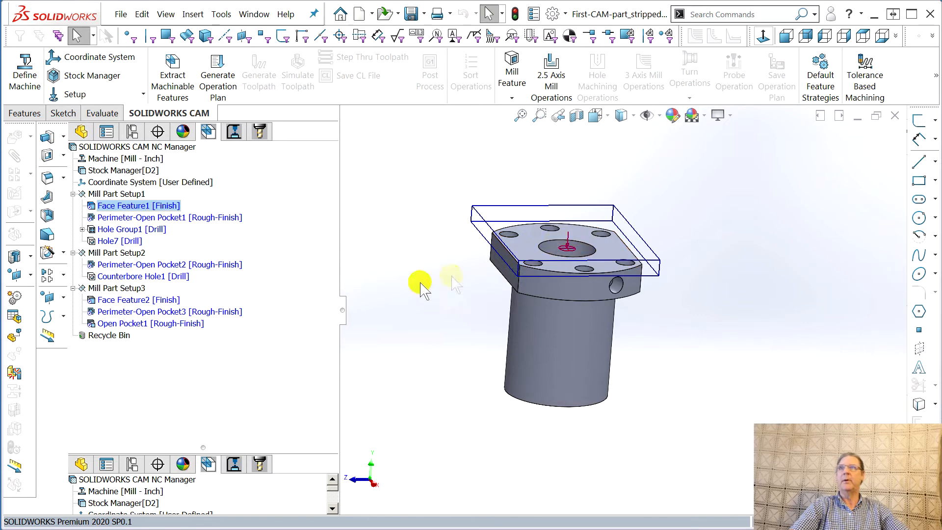
Show the operation tree and check the axis directions of Mill Part Setup1, Mill Part Setup2 and Mill Part Setup3
click(235, 138)
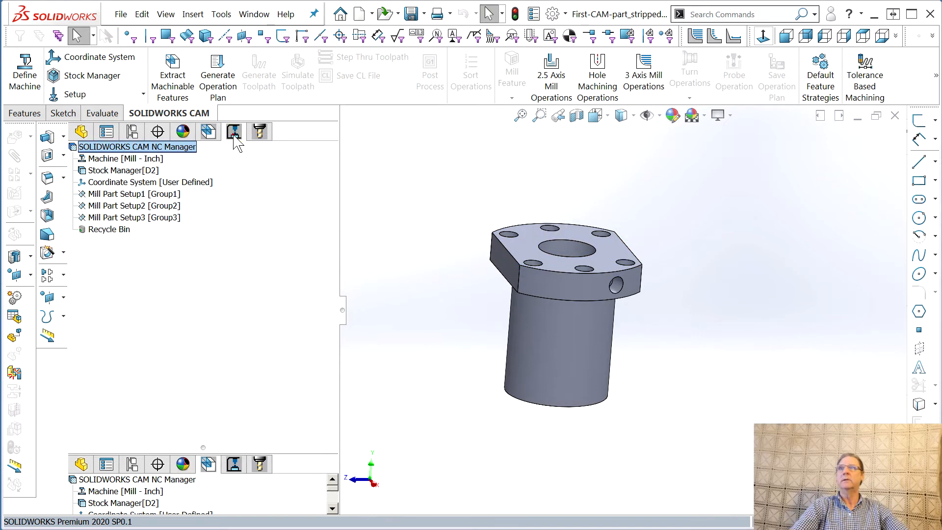
click(102, 194)
click(103, 205)
click(106, 218)
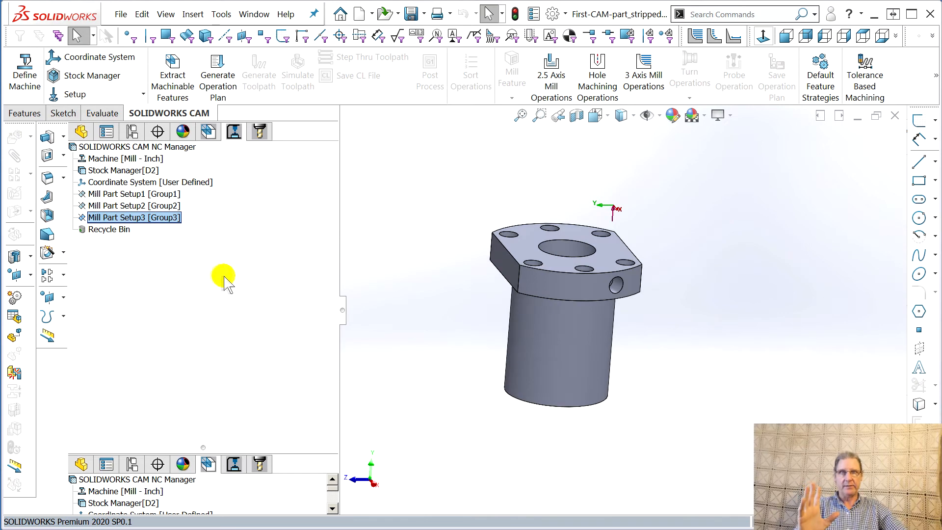
Open the Technology Database and show the settings of the default Mill - Inch machine
click(220, 14)
mouse_move(258, 83)
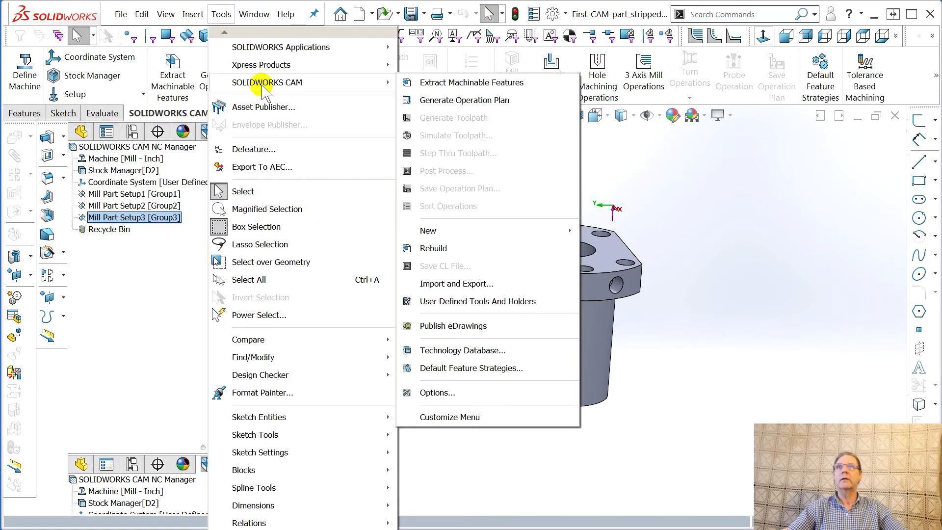
click(444, 350)
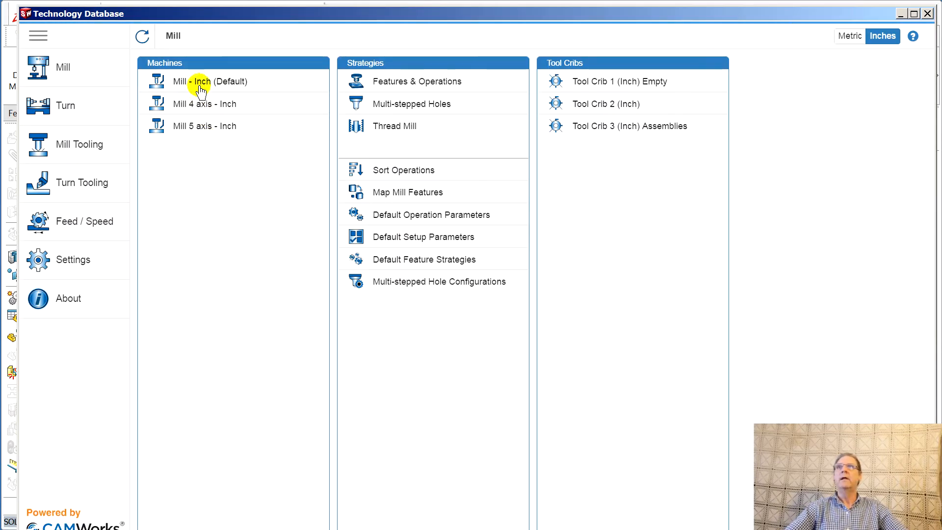
click(203, 89)
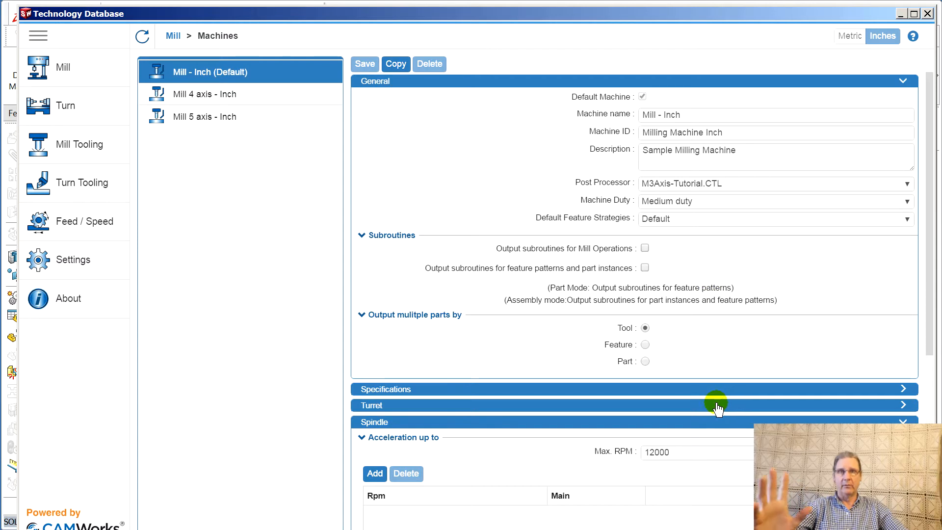
Review the Mill - Inch machine's maximum RPM, specifications, turret and spindle settings
click(676, 454)
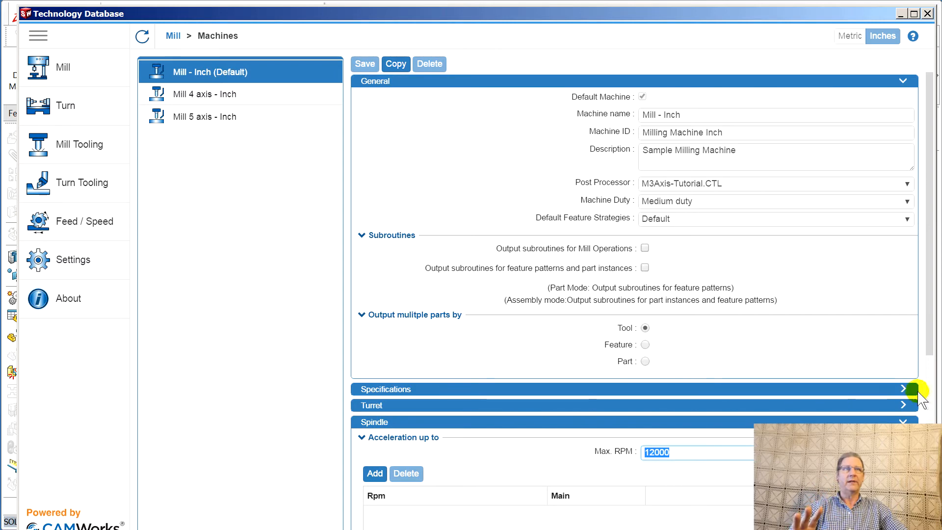
click(903, 389)
scroll(876, 370, down, 12)
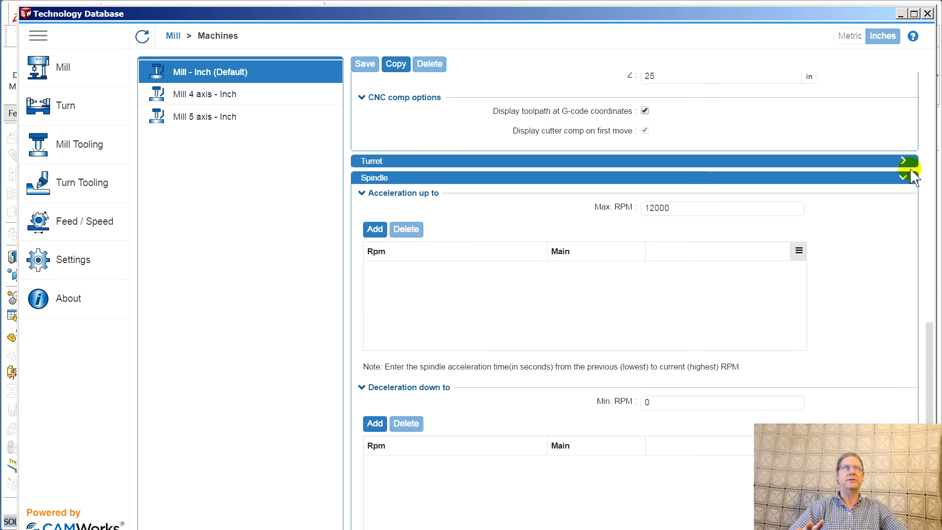
click(903, 162)
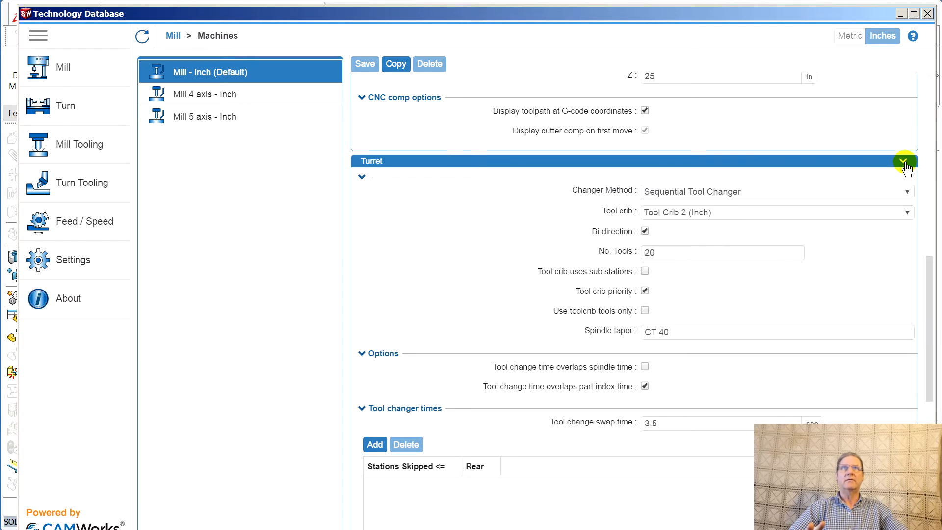
click(903, 162)
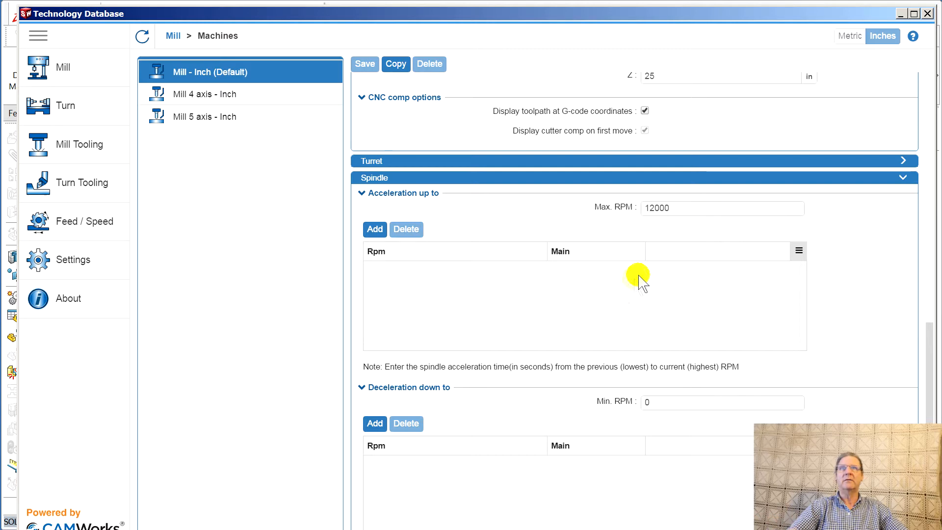
scroll(686, 285, down, 1)
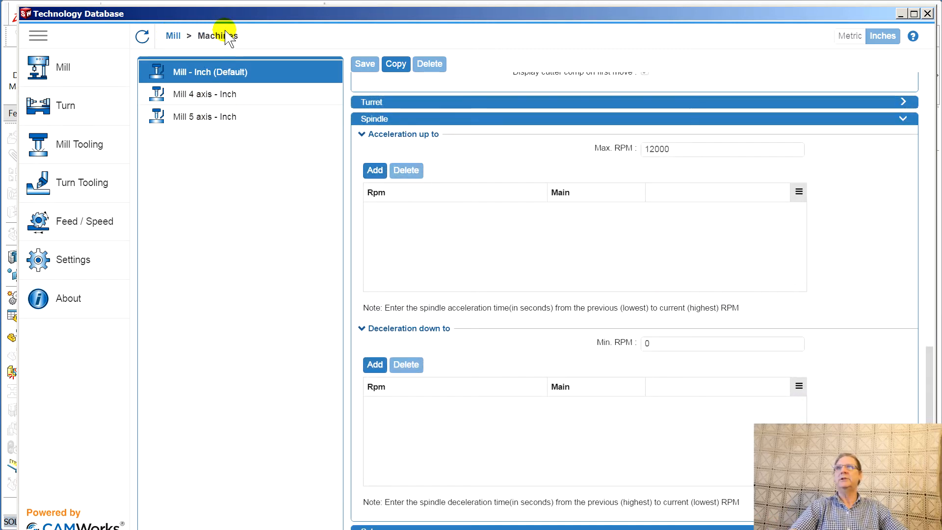
Look over the feed and speed options in the Technology Database, and close the database
click(72, 227)
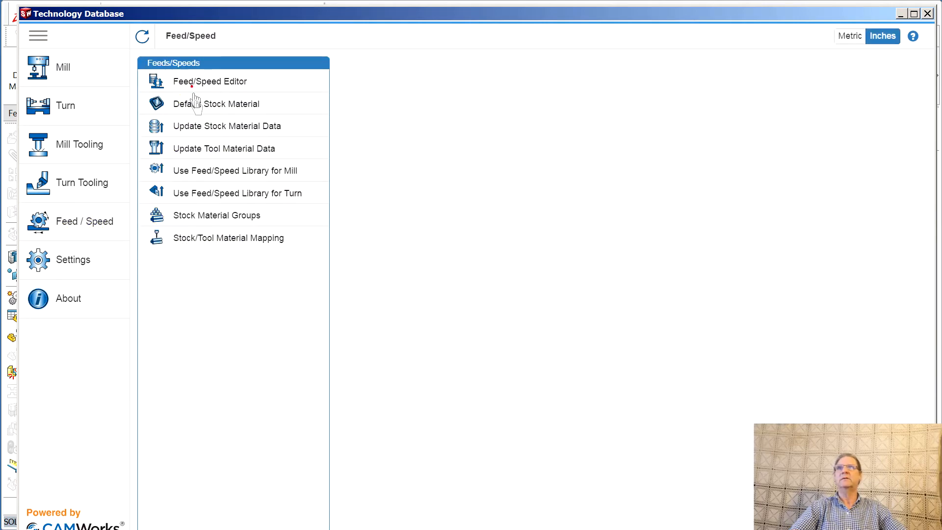
click(215, 148)
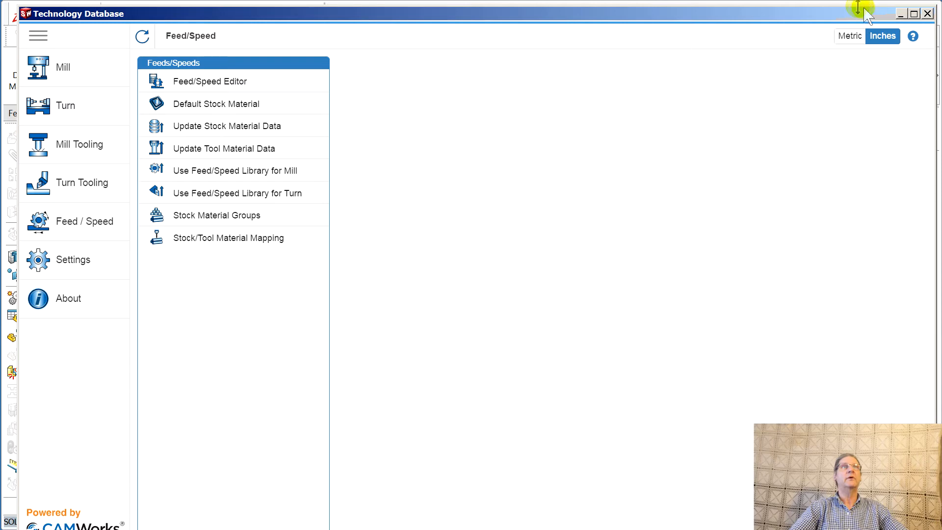
click(927, 14)
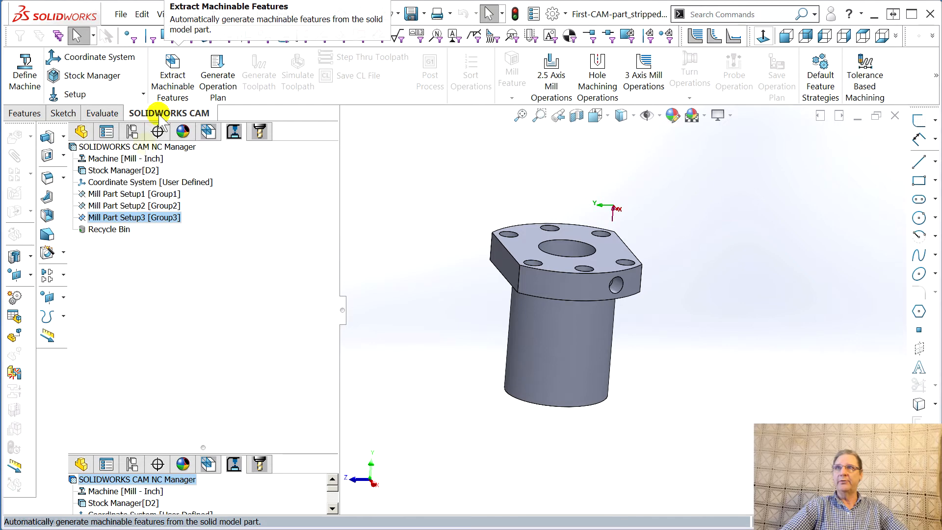
Compare the feature tree with the operation tree and generate the operation plan for the three mill part setups
click(216, 134)
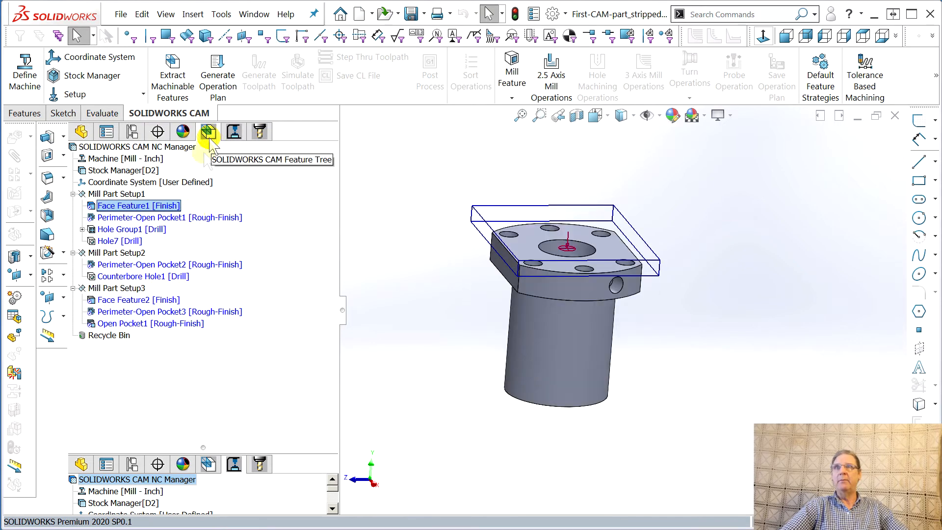
click(234, 132)
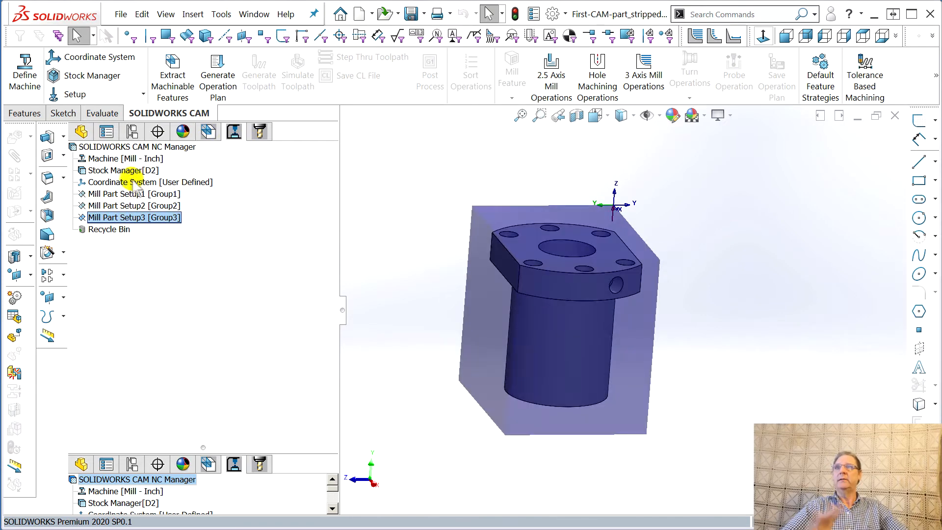
click(219, 79)
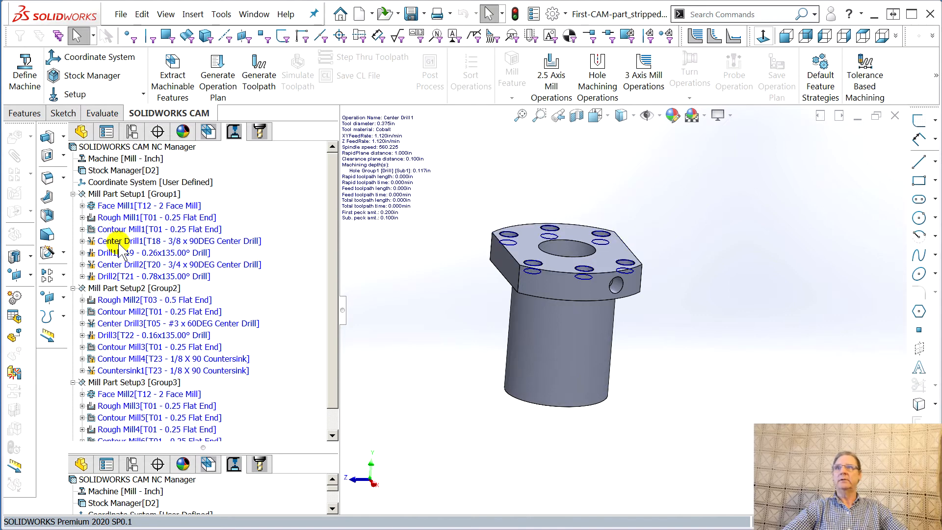
Move Center Drill1 below Drill1 in Mill Part Setup1 and check the Center Drill2 and Drill2 operations on the part
drag(122, 251, 125, 262)
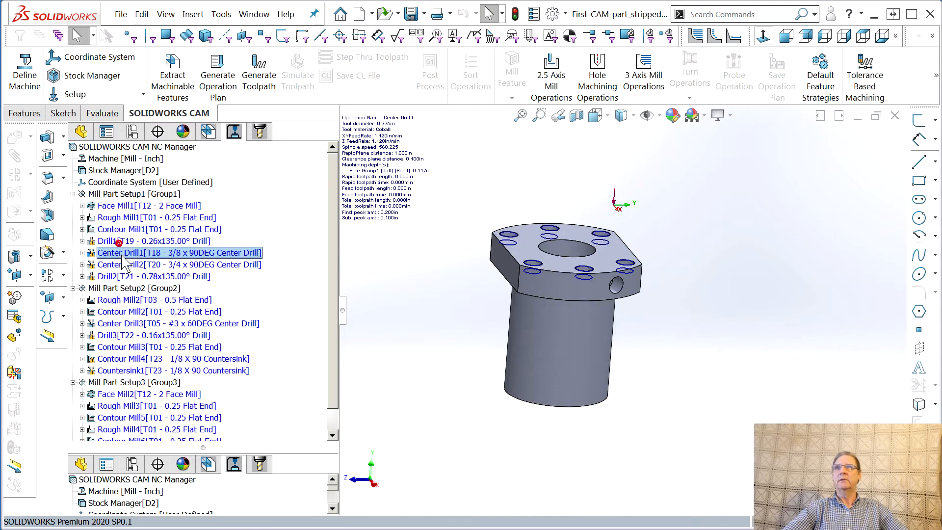
click(124, 265)
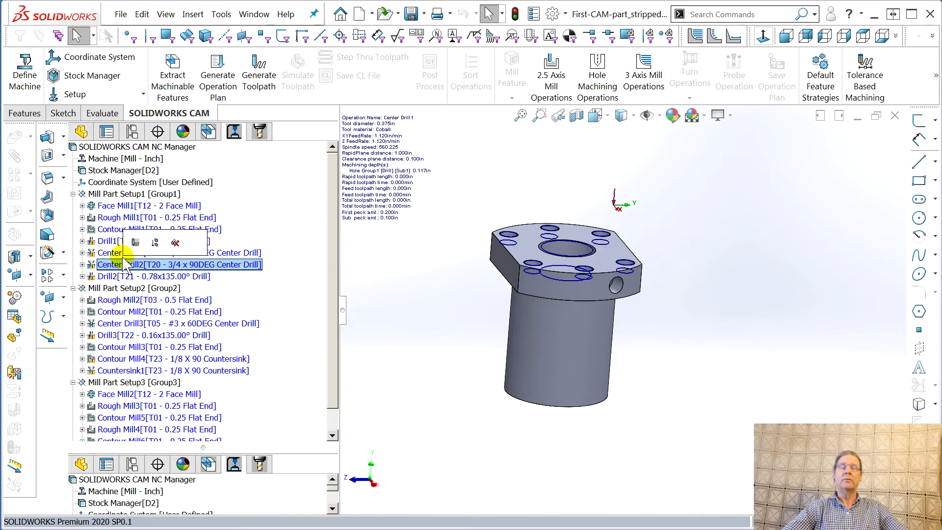
click(120, 277)
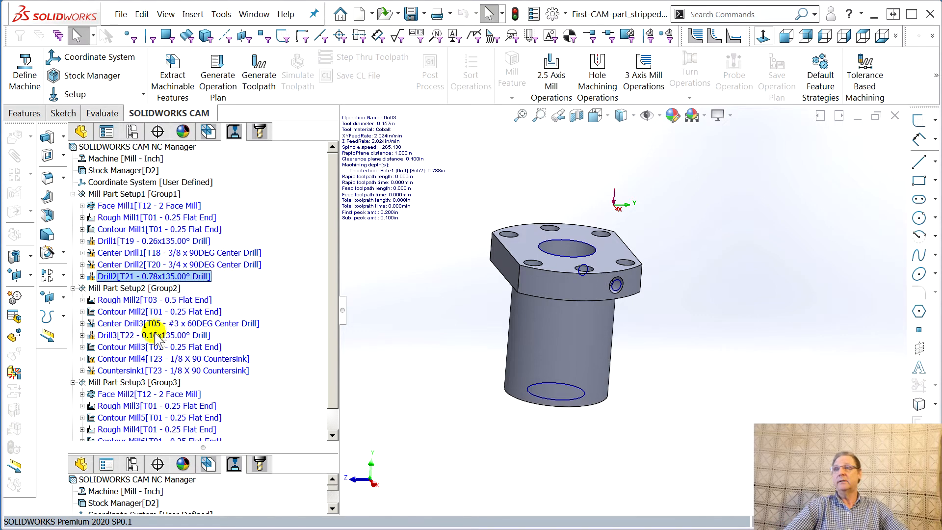
Examine the Rough Mill2, Contour Mill2 and Center Drill3 operations of Mill Part Setup2 around the part
click(132, 300)
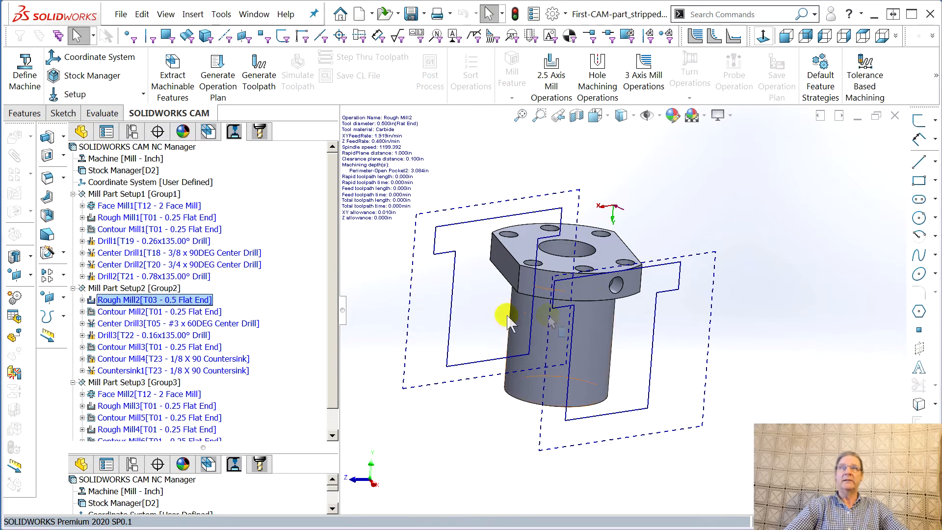
middle_drag(620, 361, 657, 360)
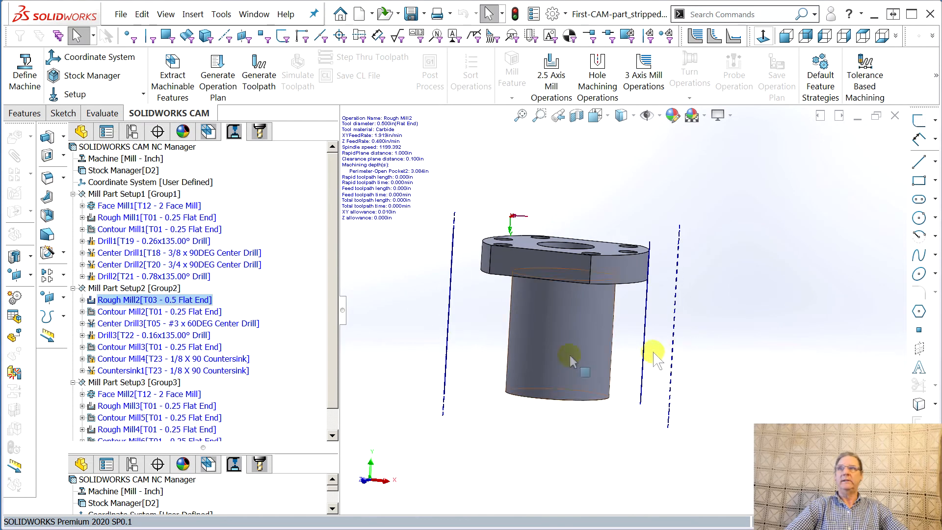
drag(120, 312, 129, 326)
click(128, 325)
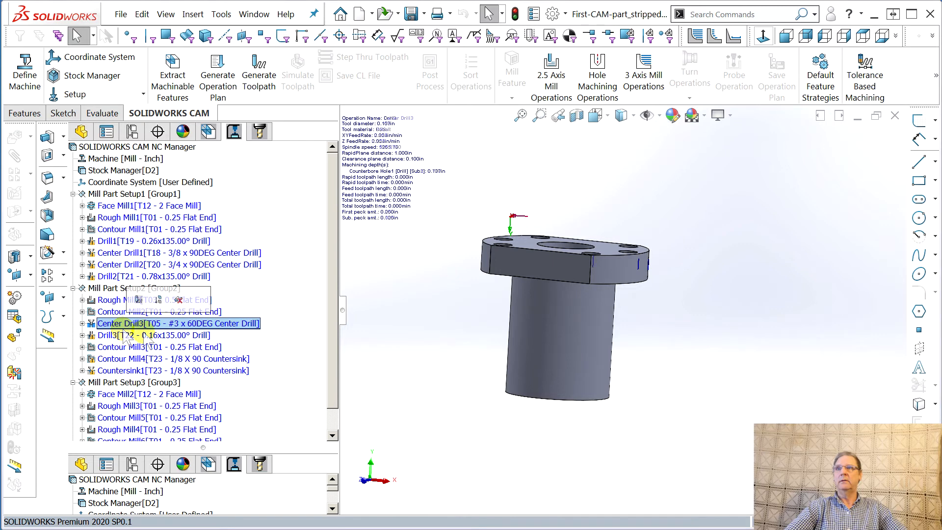
middle_drag(389, 368, 349, 394)
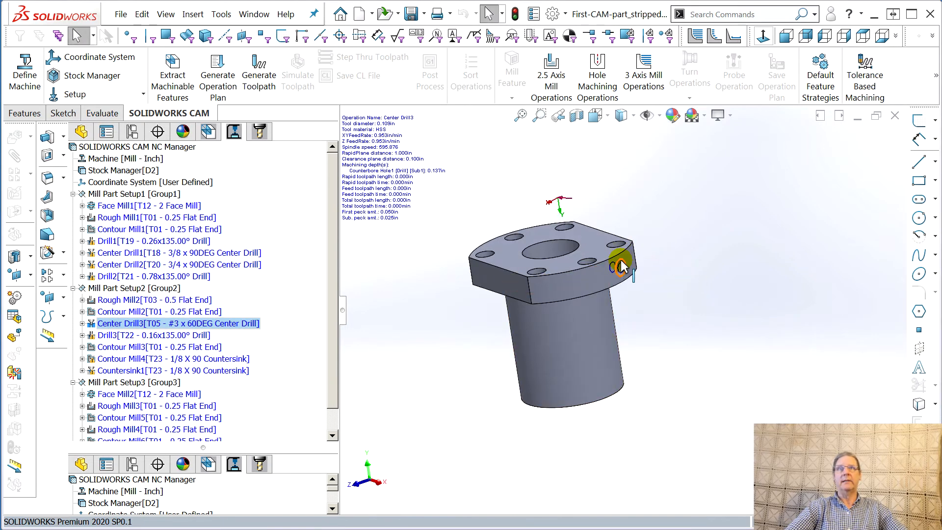
Check the Drill3, Contour Mill3, Contour Mill4 and Countersink1 operations on the flange's counterbored hole
click(105, 335)
click(111, 347)
click(123, 359)
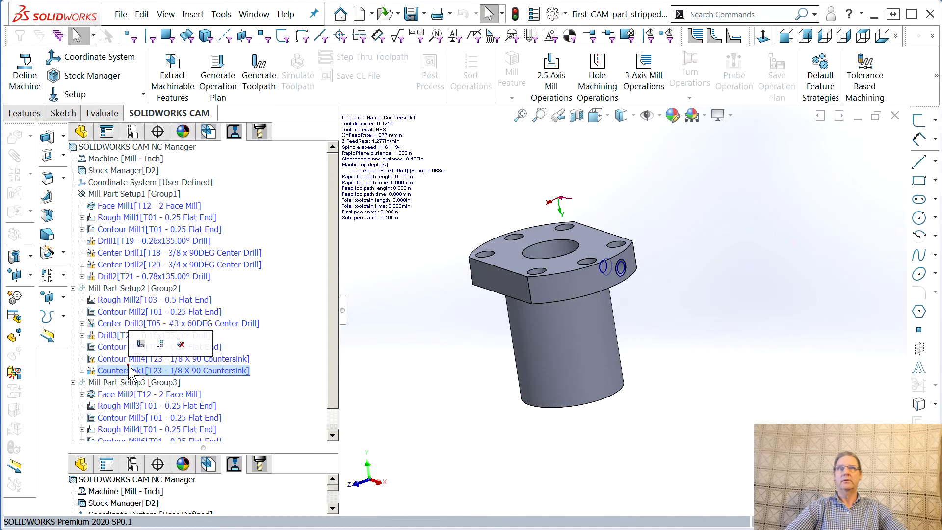
click(197, 372)
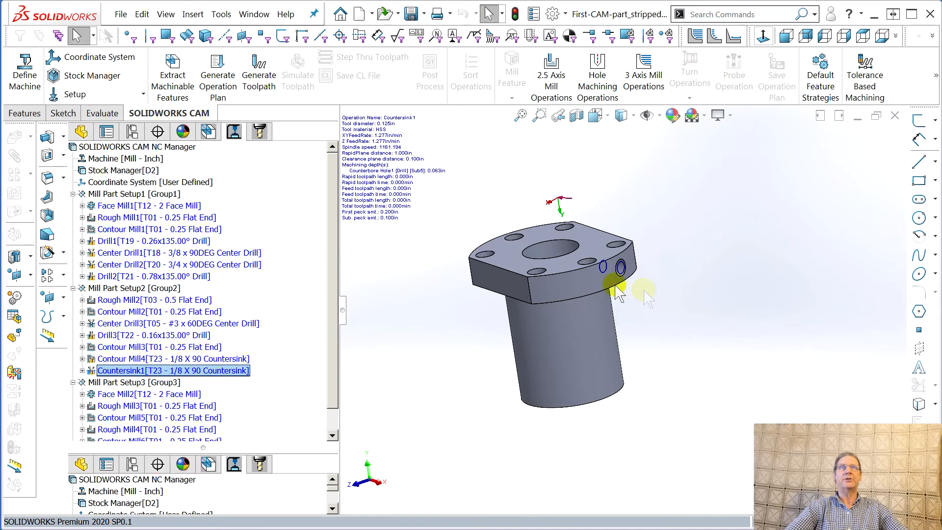
Check the Face Mill2 and Rough Mill3 operations of Mill Part Setup3 on the part
scroll(336, 390, down, 2)
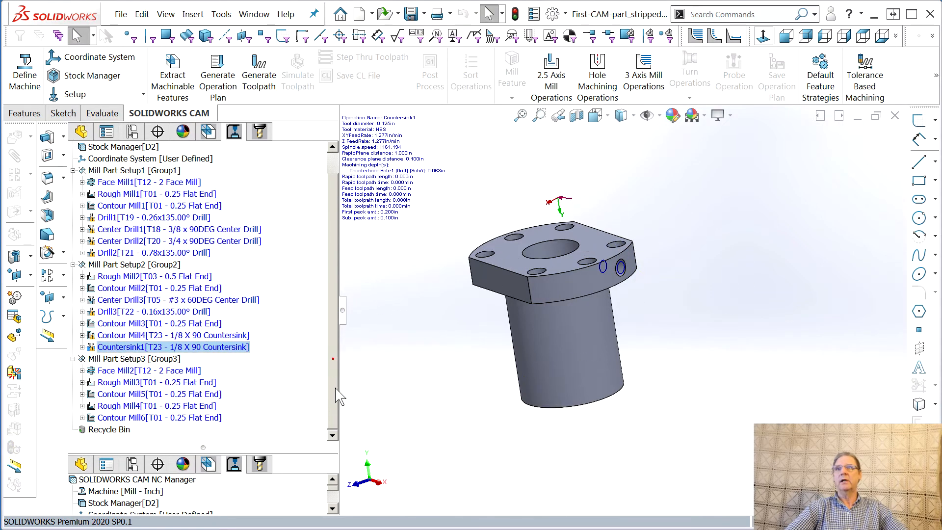
click(126, 371)
click(128, 382)
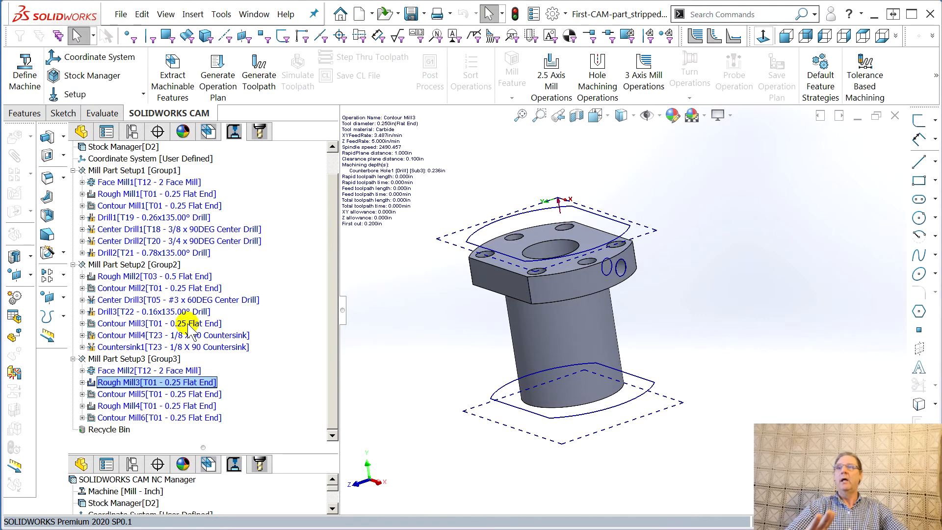
Check the Contour Mill1 operation of Mill Part Setup1 and the Contour Mill5 and Rough Mill4 operations of Mill Part Setup3 on the part
click(132, 207)
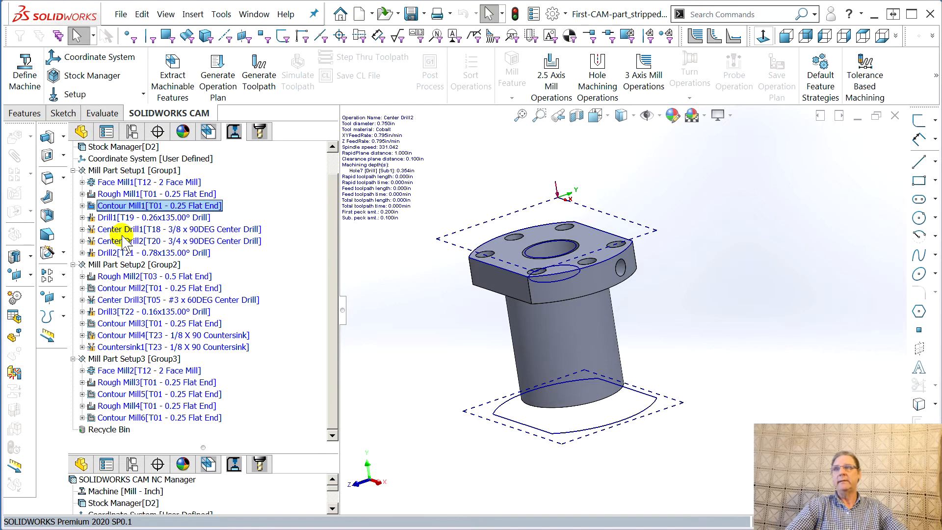
click(118, 395)
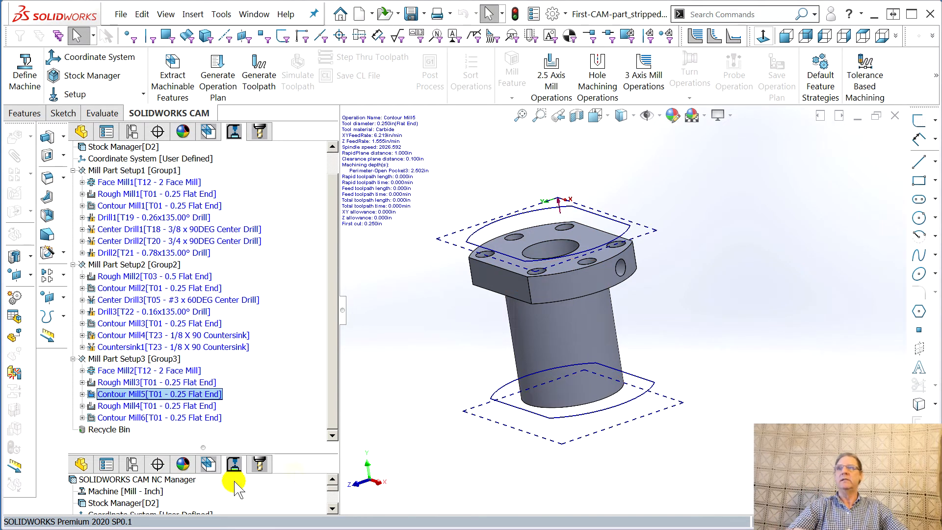
click(139, 406)
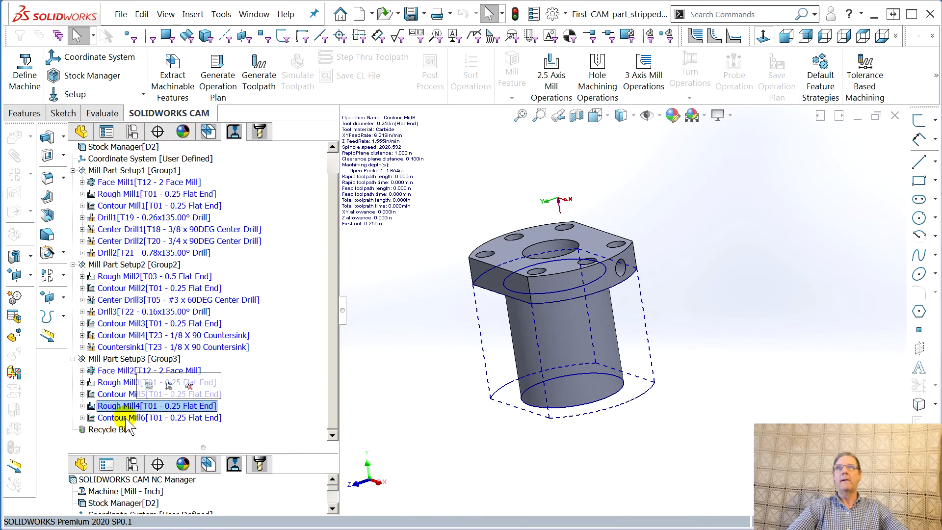
middle_drag(590, 455, 608, 444)
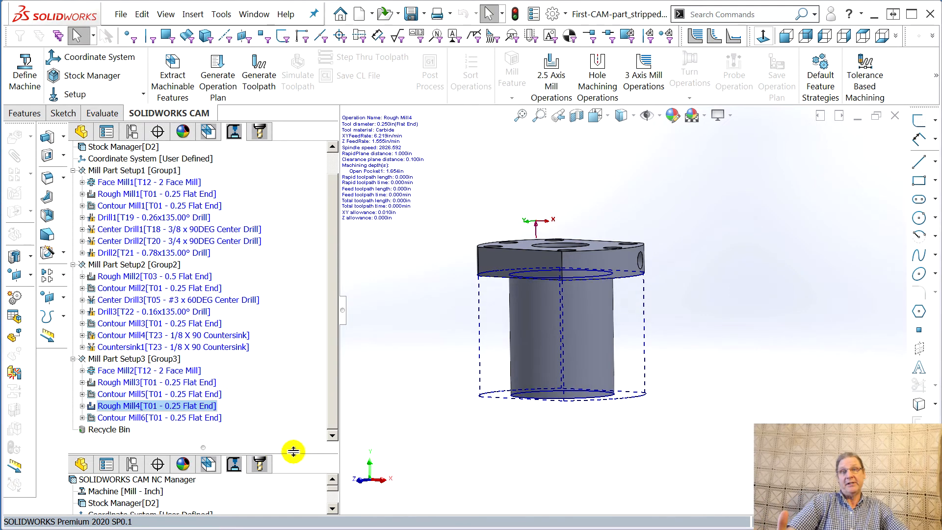
click(123, 415)
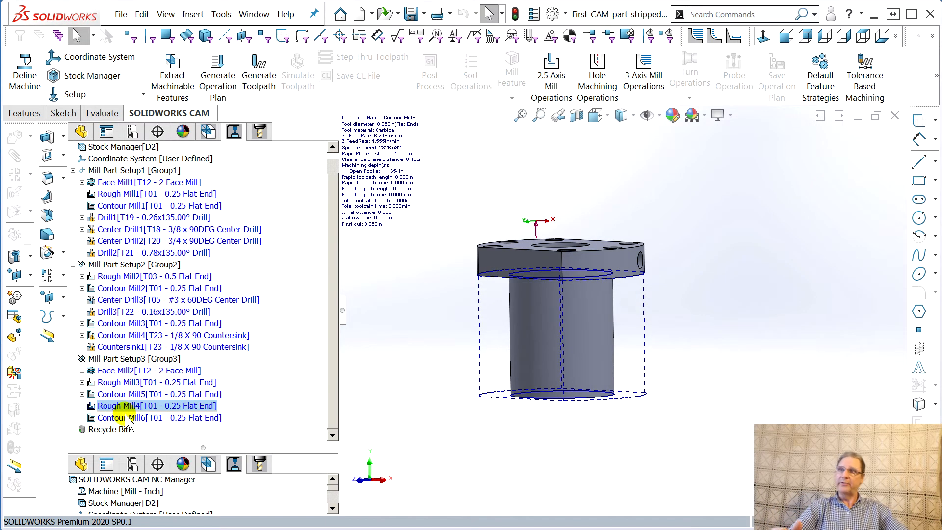
Show the Open Pocket1 feature under Rough Mill4, generate the toolpaths for all operations and inspect the pocket's toolpath around the cylinder
click(82, 405)
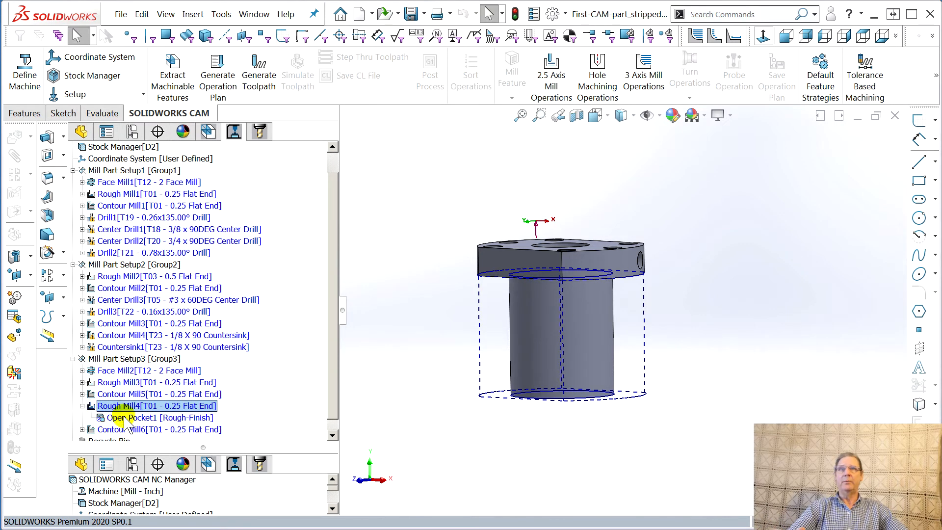
click(125, 418)
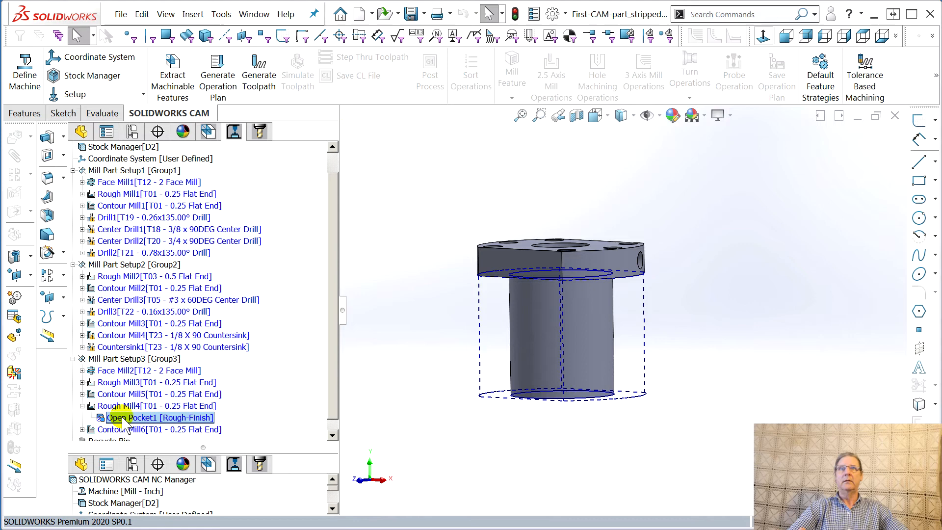
middle_drag(412, 428, 429, 396)
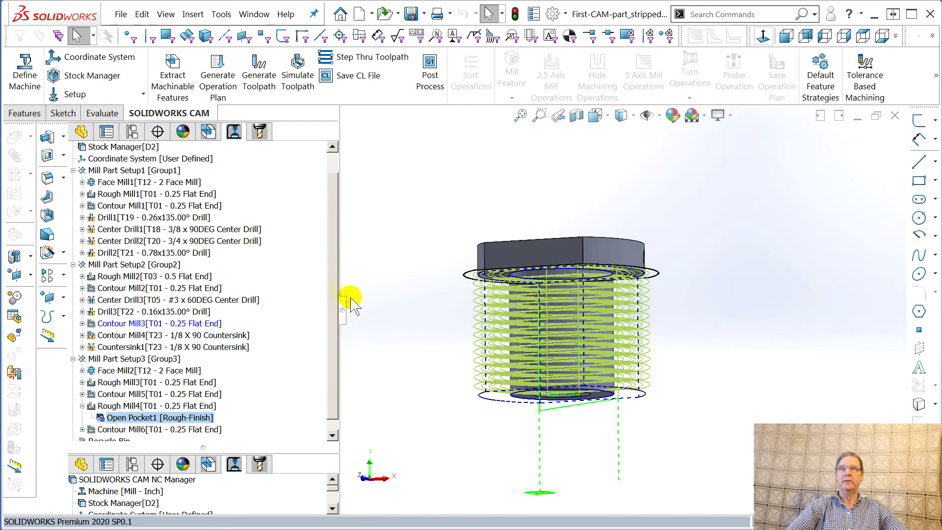
mouse_move(381, 373)
middle_down()
mouse_move(351, 383)
mouse_move(314, 343)
mouse_move(345, 326)
mouse_move(391, 390)
mouse_move(432, 365)
mouse_move(349, 362)
mouse_move(313, 381)
mouse_move(322, 354)
middle_up()
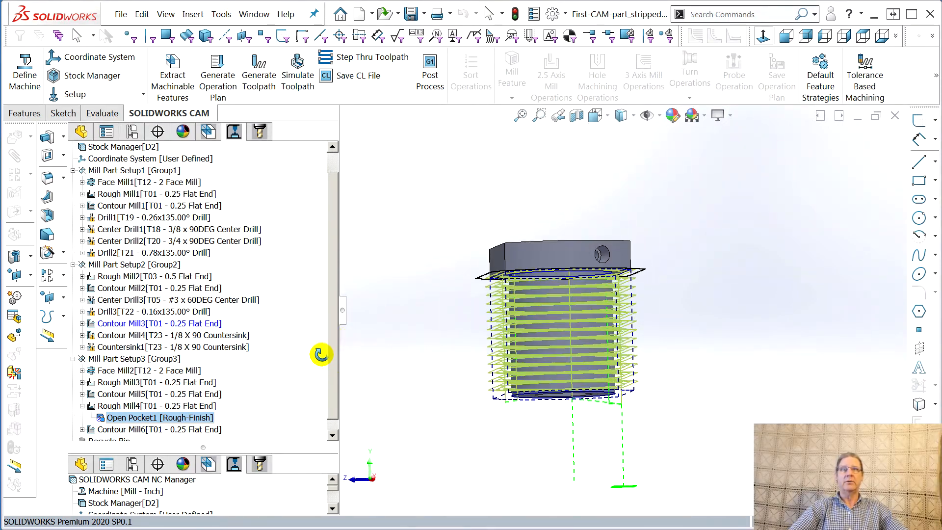
Review the generated toolpaths of Contour Mill5, Rough Mill3 and Face Mill2 in Mill Part Setup3
click(121, 393)
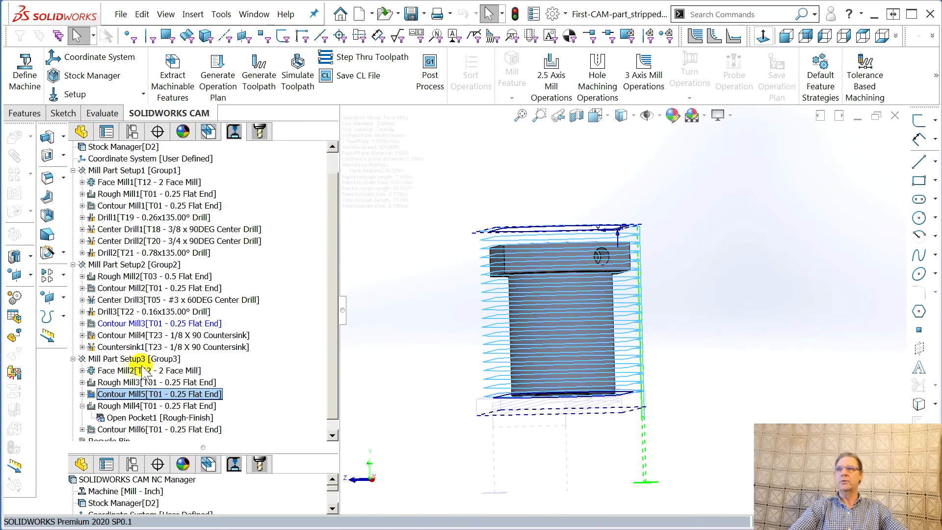
click(125, 382)
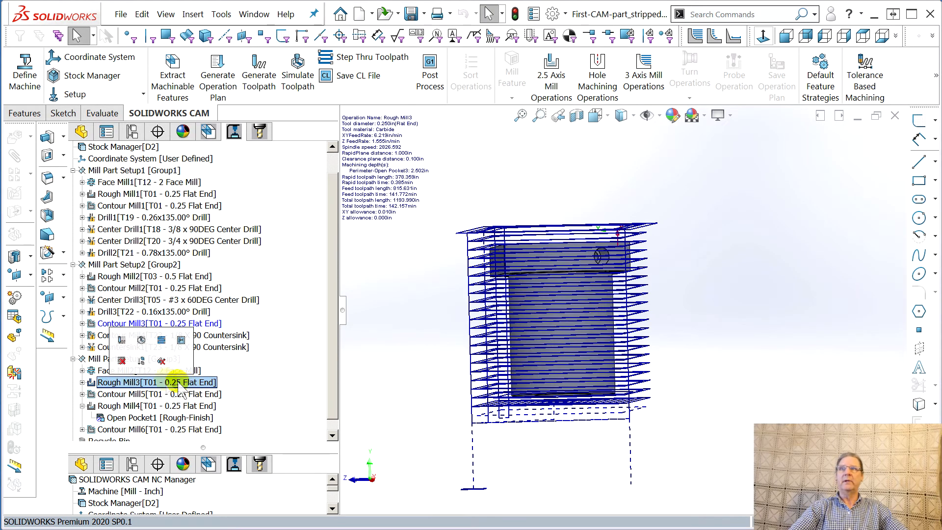
click(122, 370)
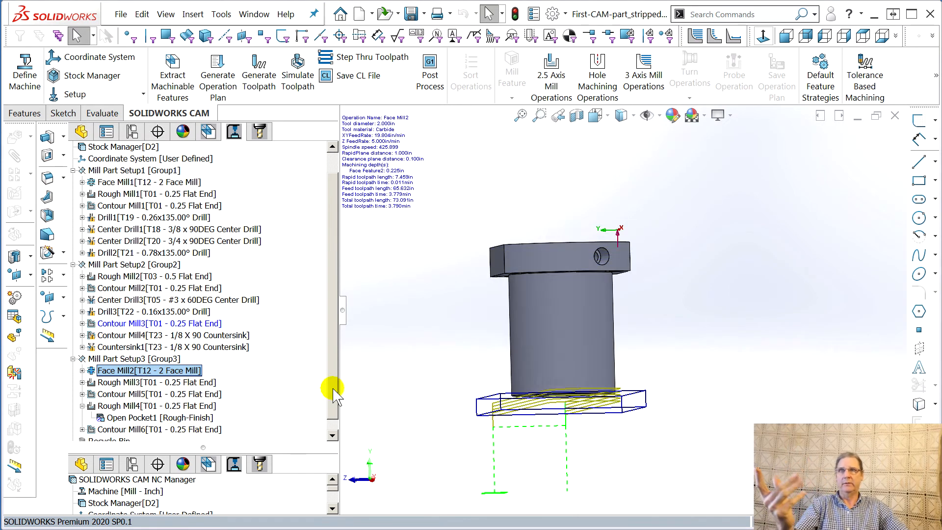
Expand Contour Mill3 in Mill Part Setup2 and examine its Counterbore Hole1 feature, whose operation has no toolpath
drag(332, 387, 334, 408)
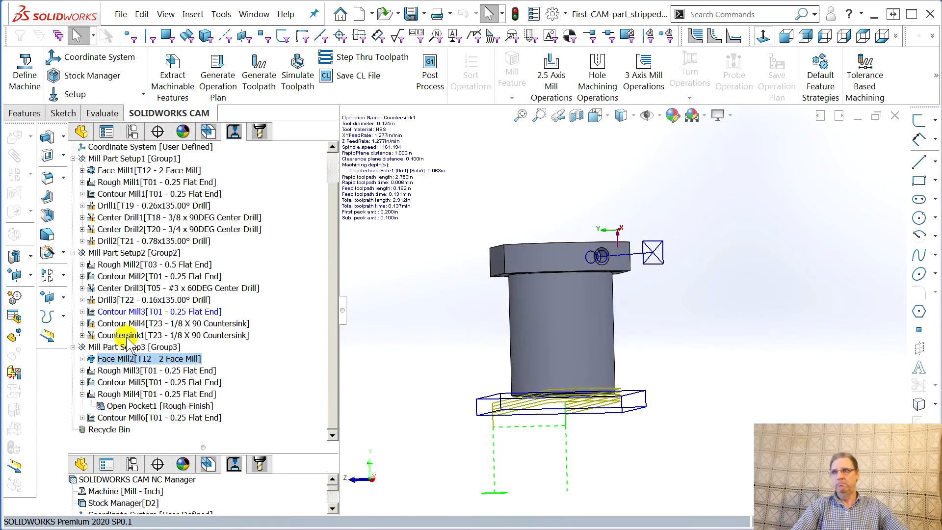
drag(123, 311, 87, 317)
click(83, 312)
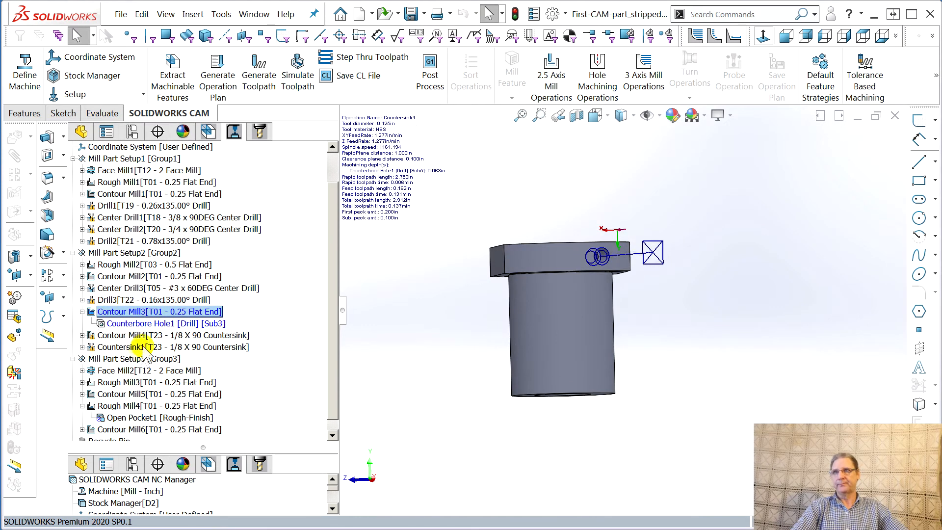
click(139, 324)
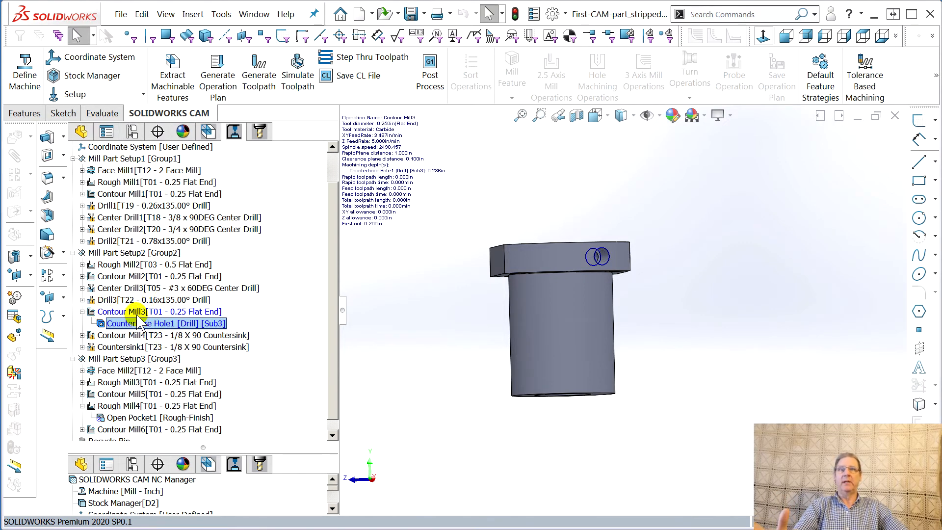
Look over the machinable features list, return to the operations list and recheck Contour Mill3 with its Counterbore Hole1 feature
click(211, 134)
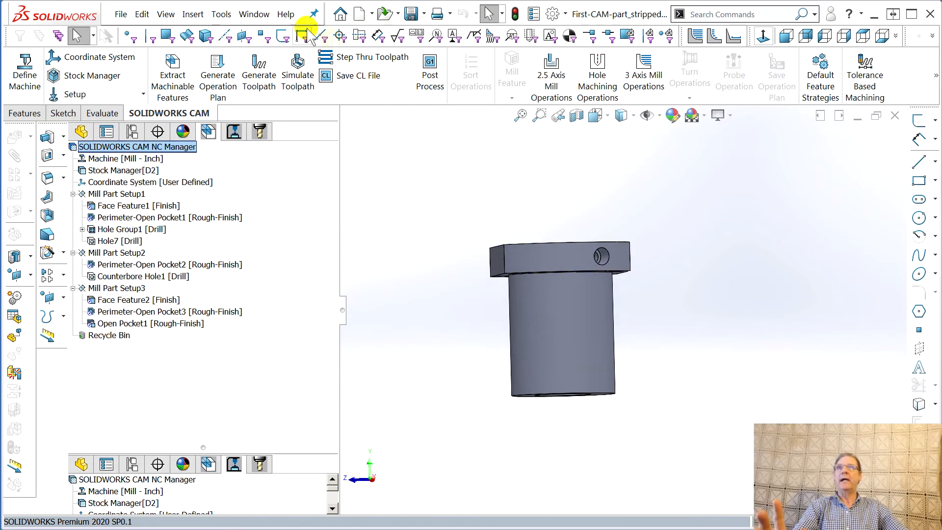
click(208, 87)
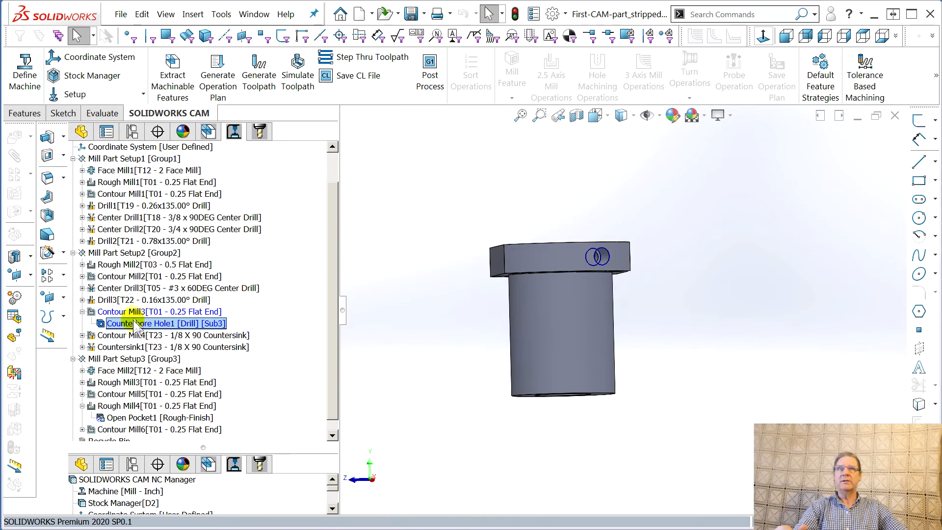
click(130, 312)
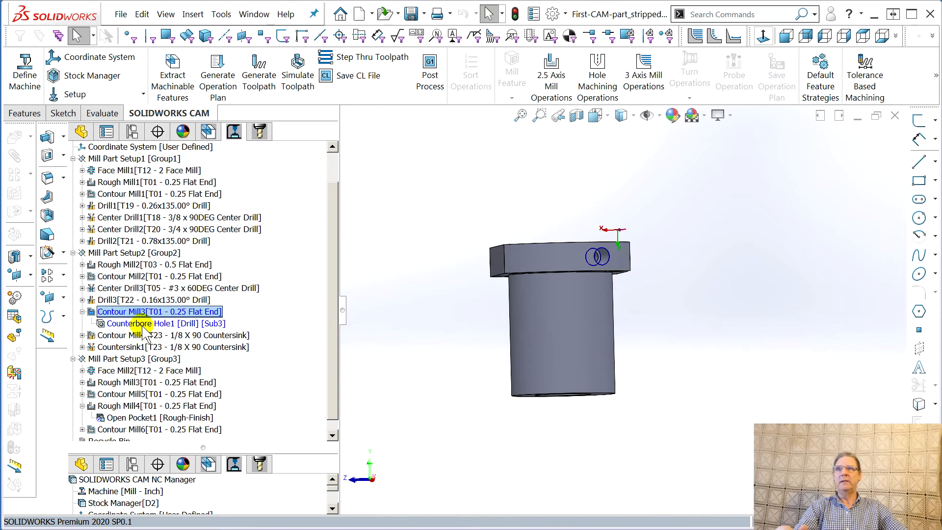
click(141, 323)
click(162, 313)
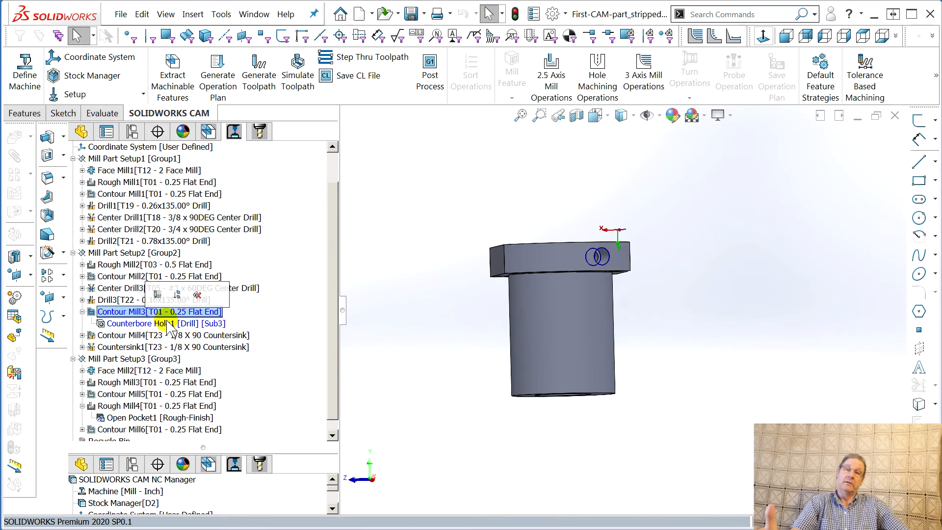
Display the tool crib, expand the T12 - 2 Face Mill tool and view the Face Mill1 toolpath on the flange
click(183, 132)
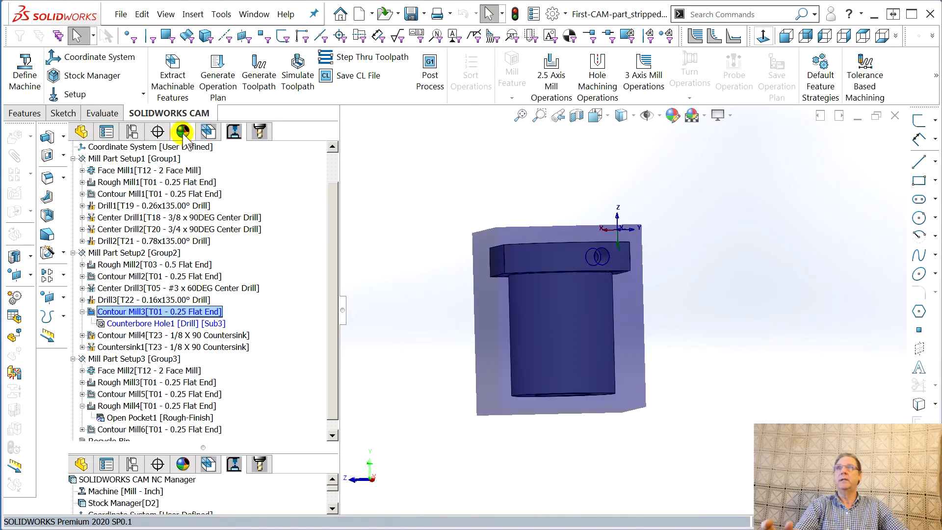
click(260, 132)
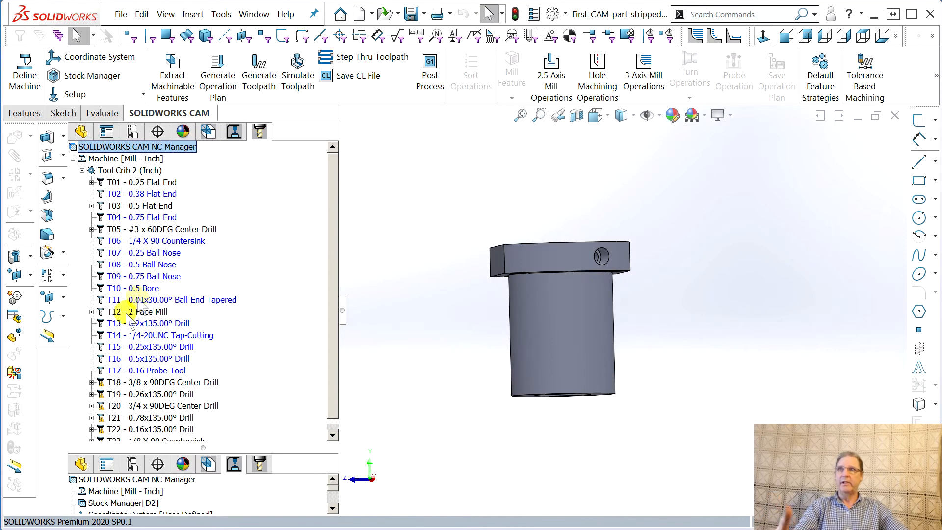
click(91, 312)
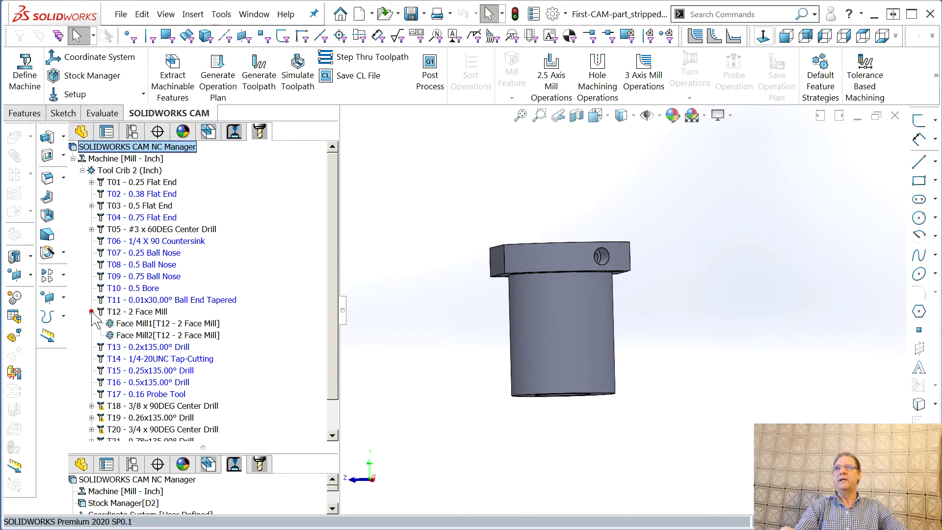
mouse_move(162, 326)
middle_drag(423, 293, 440, 345)
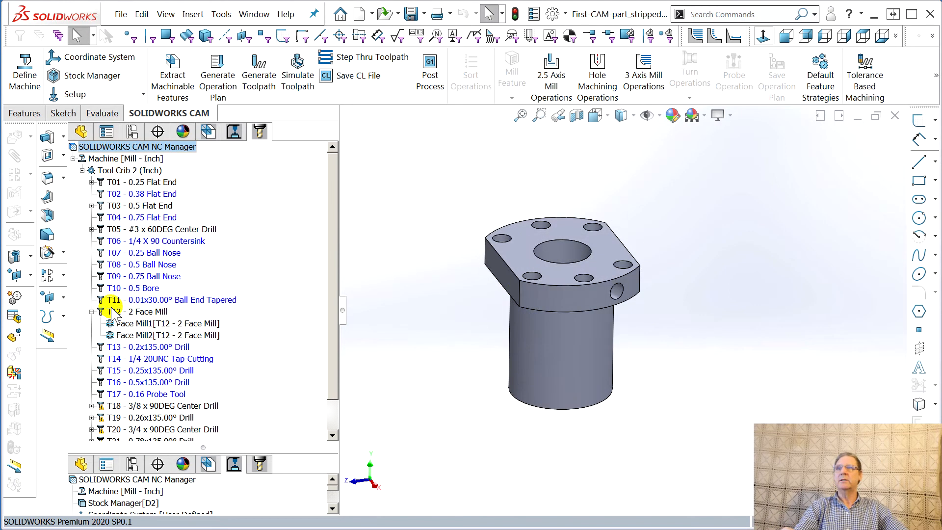
click(141, 323)
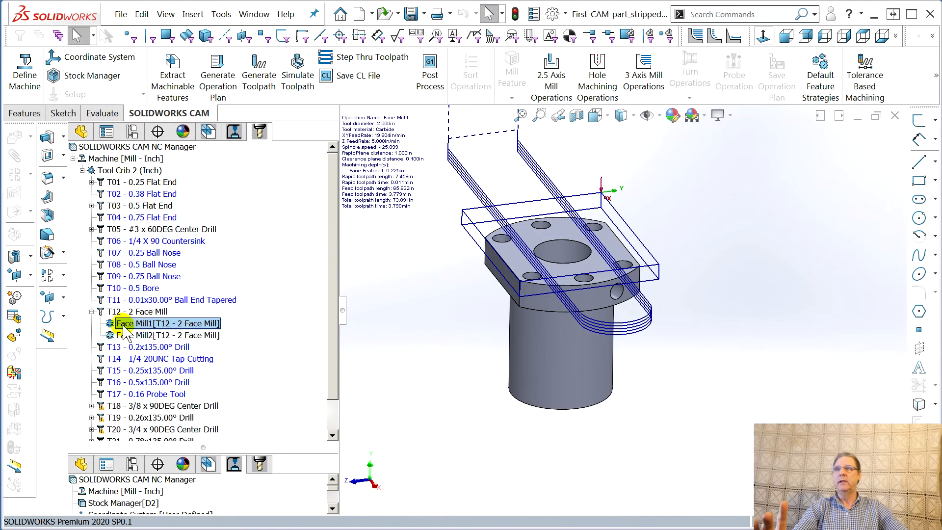
Reassign the Face Mill1 operation from the T12 face mill to the T01 - 0.25 Flat End tool and inspect its toolpath
click(92, 182)
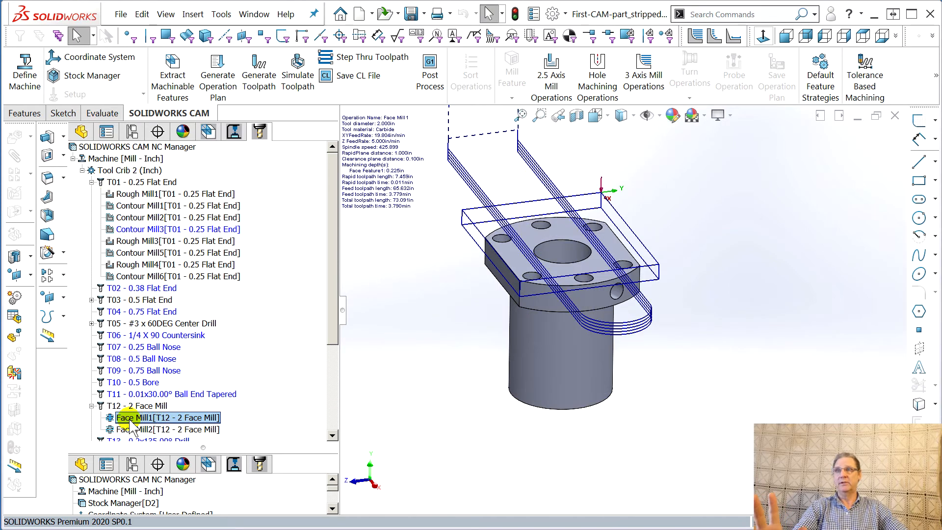
click(114, 182)
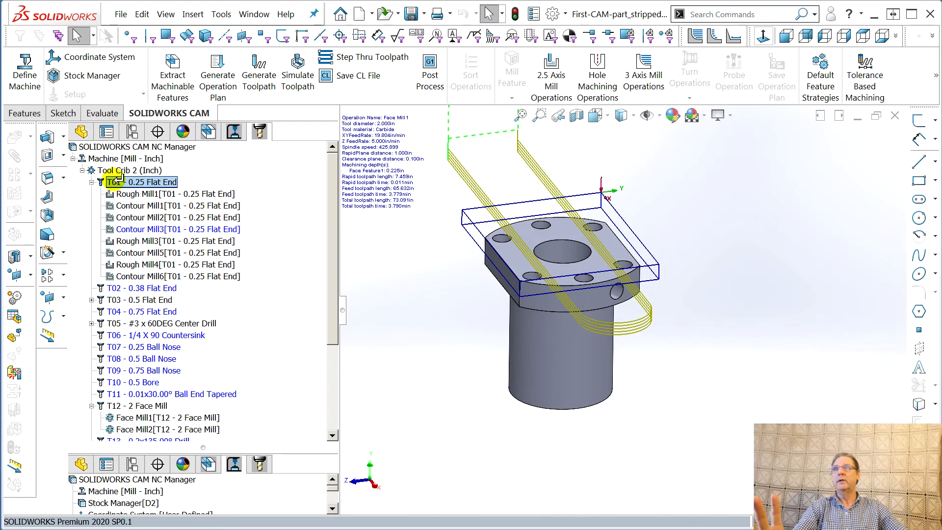
drag(118, 179, 120, 182)
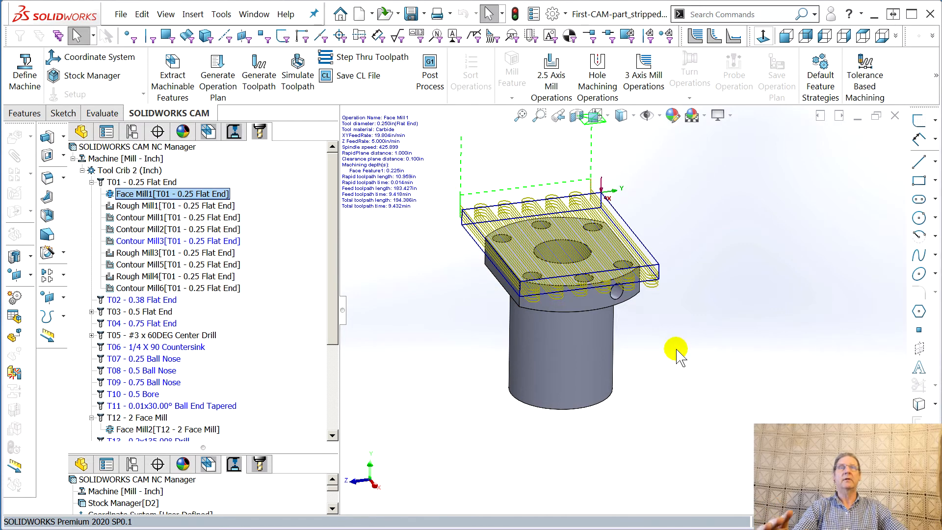
middle_drag(676, 351, 685, 263)
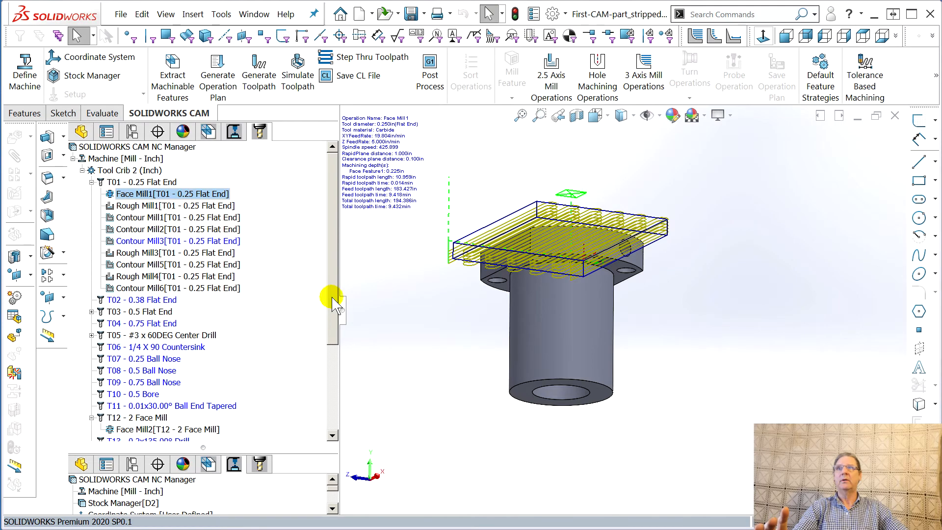
Return to the operations list and check the Face Mill2 toolpath of Mill Part Setup3 at the cylinder's end
click(234, 132)
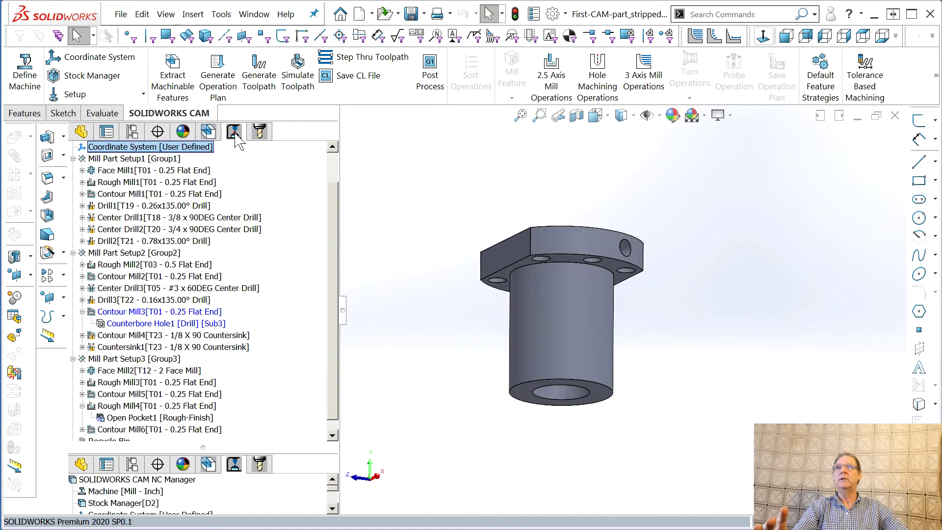
scroll(131, 426, down, 1)
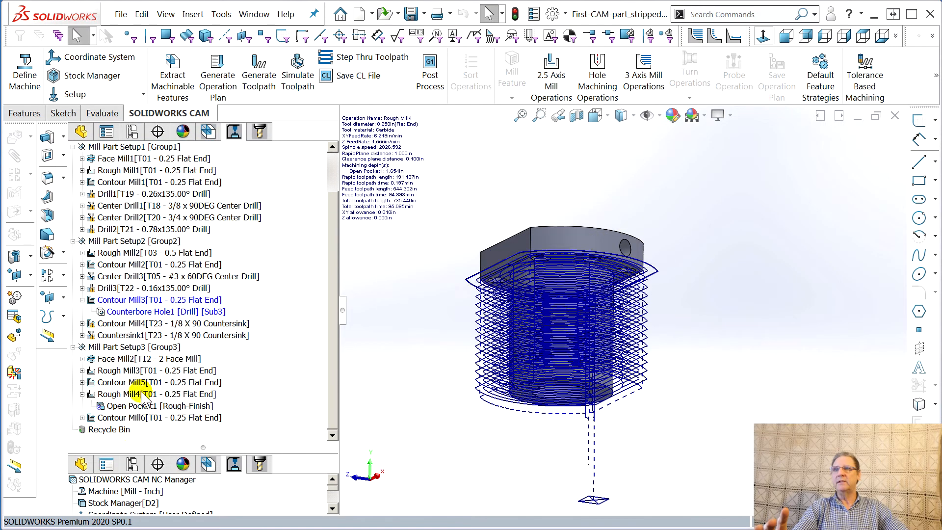
click(145, 359)
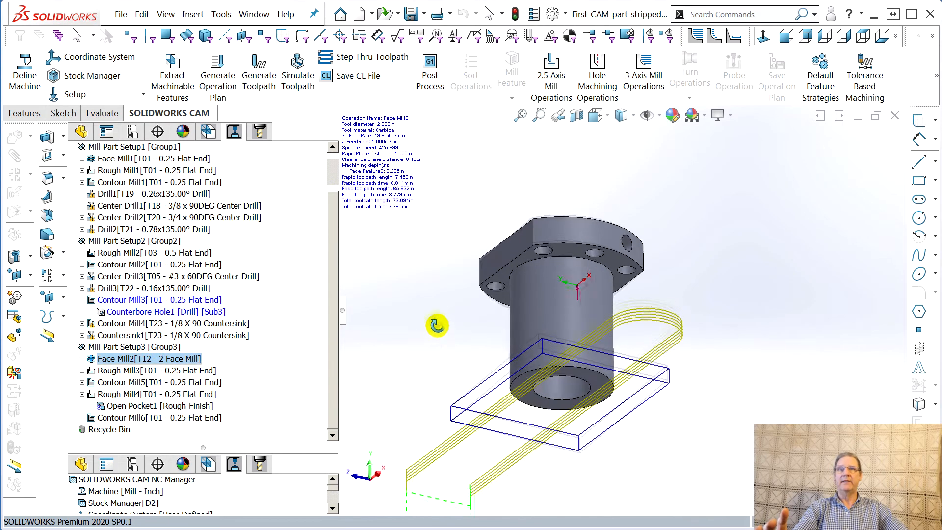
Reassign the Face Mill2 operation from the T12 face mill to the T01 - 0.25 Flat End tool in the tool crib
click(259, 132)
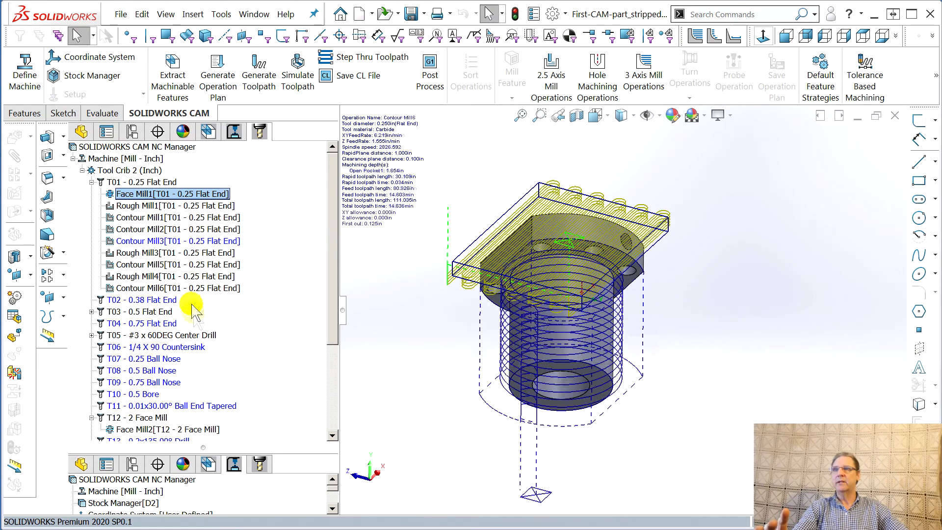
mouse_move(144, 428)
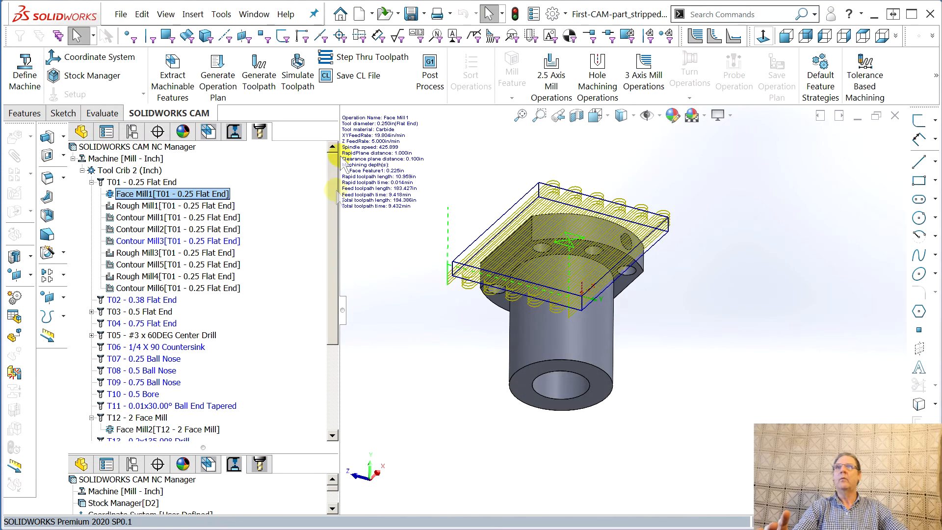
click(142, 430)
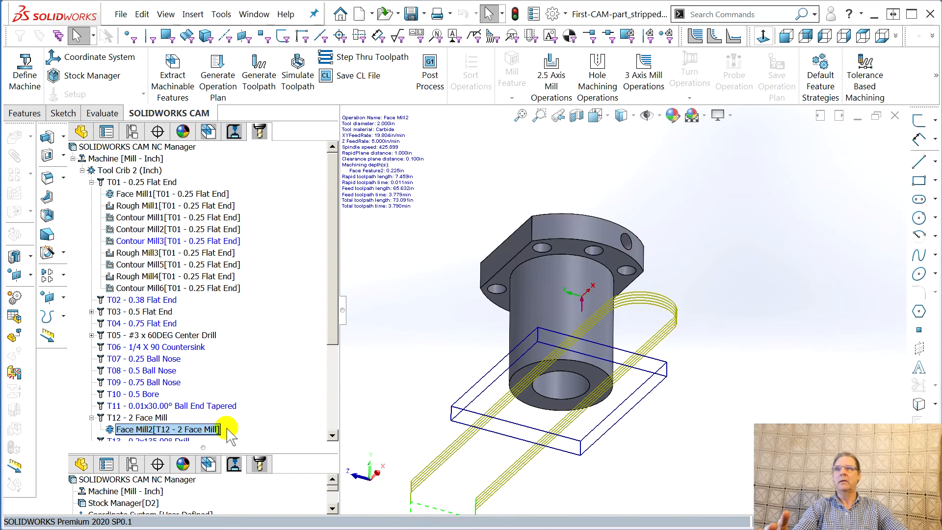
drag(154, 429, 177, 184)
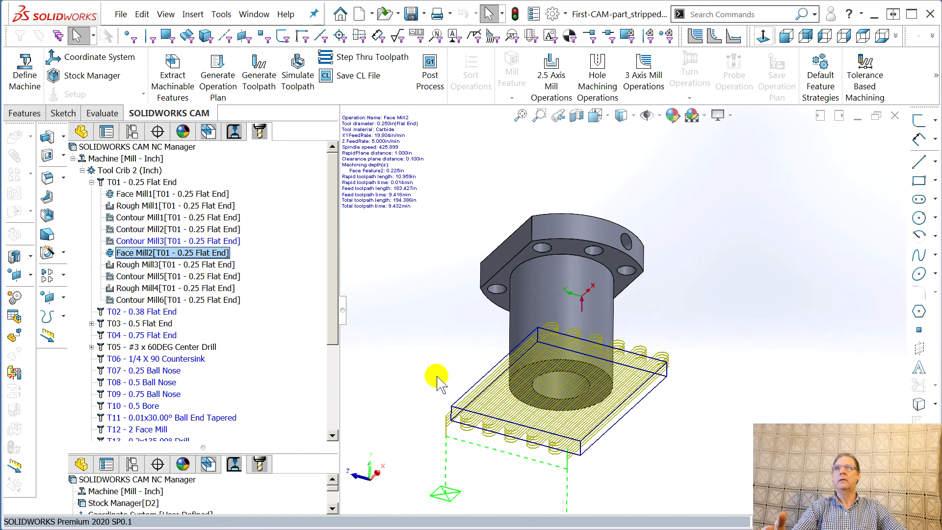
Compare the toolpaths of the operations assigned to the T01 - 0.25 Flat End tool, including Rough Mill3, Face Mill1 and Face Mill2
middle_drag(479, 343, 436, 412)
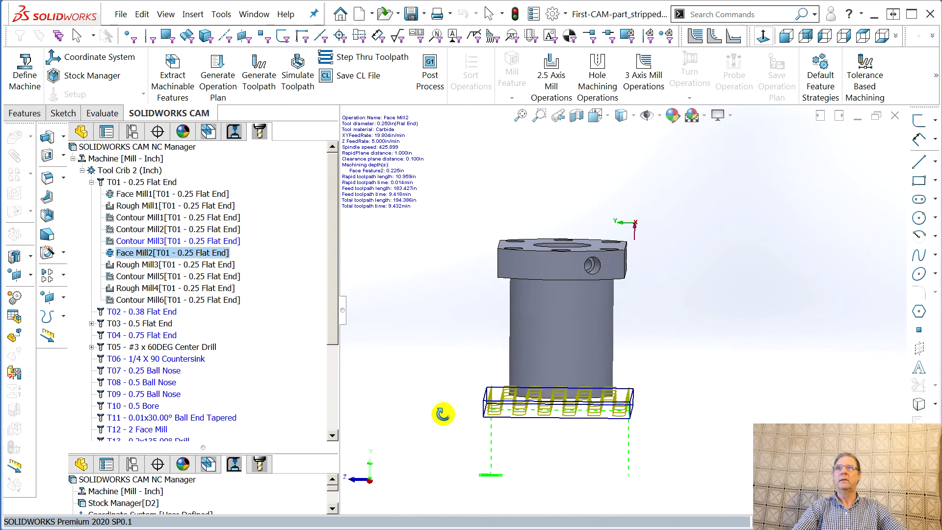
mouse_move(153, 269)
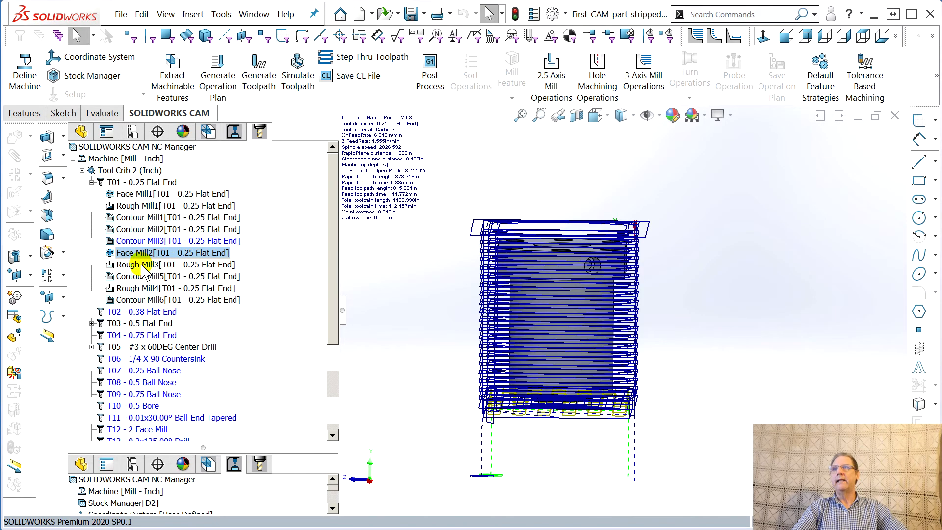
click(137, 205)
click(135, 194)
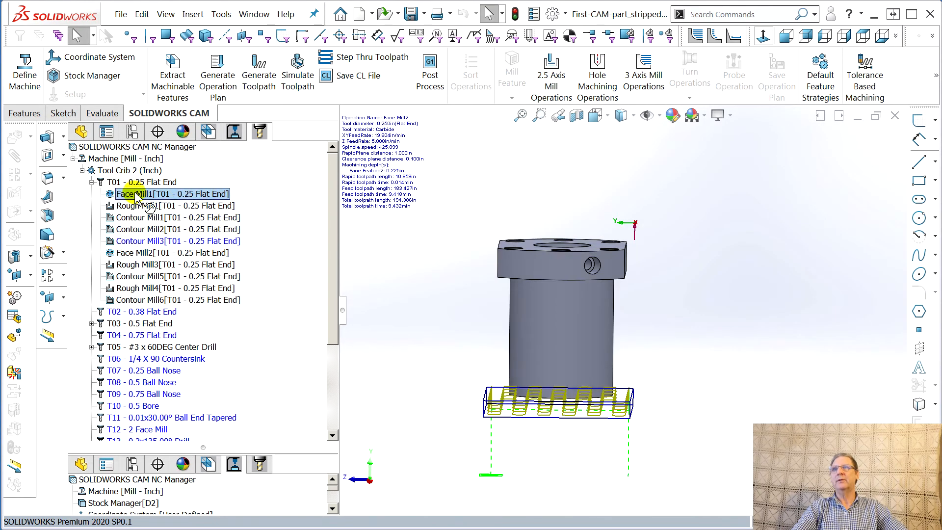
click(128, 276)
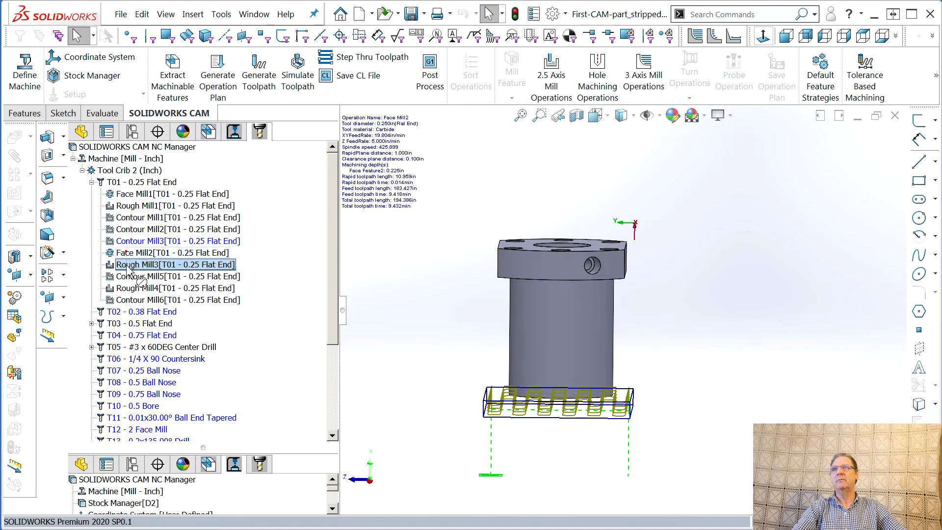
click(142, 253)
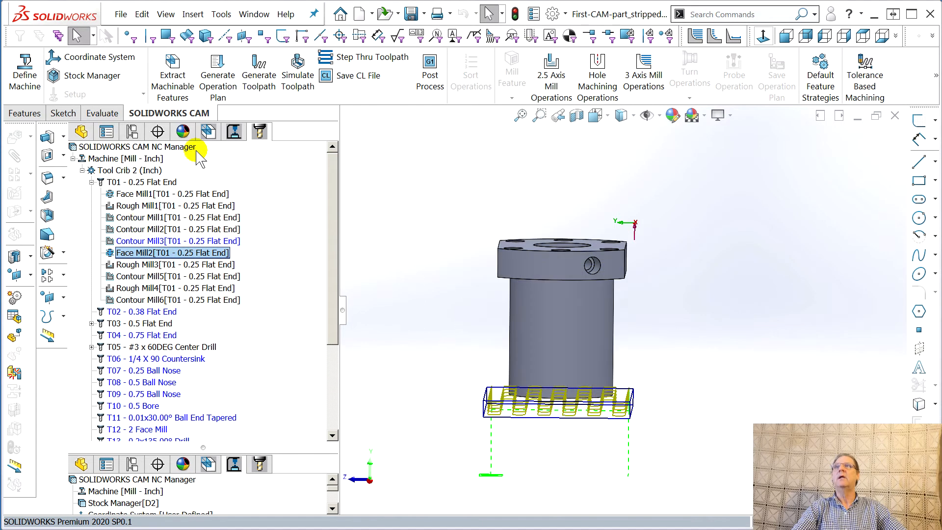
Return to the operations list and inspect the Face Mill1 toolpath of Mill Part Setup1 on the flange
click(232, 131)
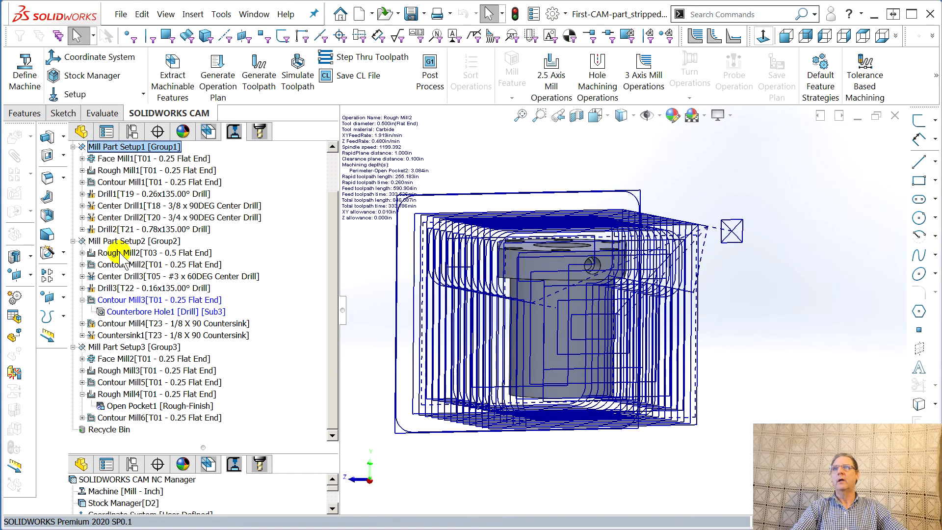
scroll(269, 231, up, 2)
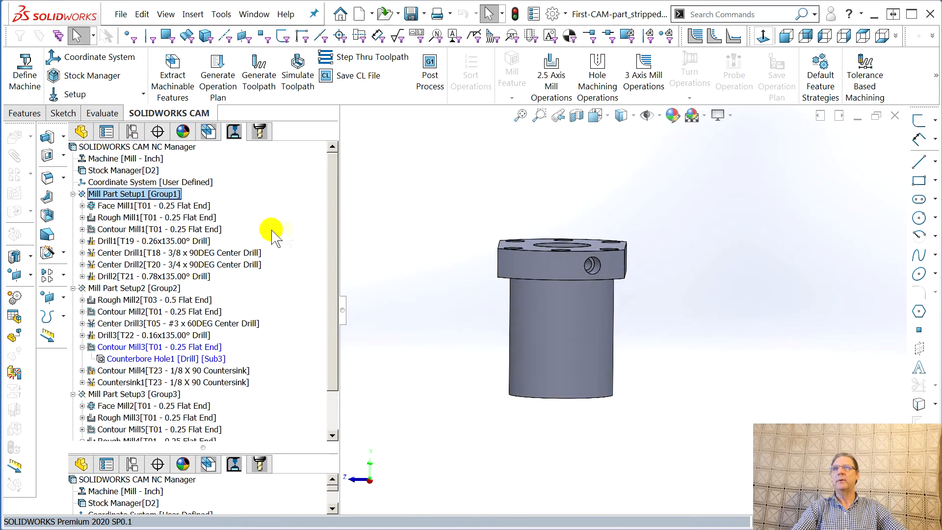
click(111, 207)
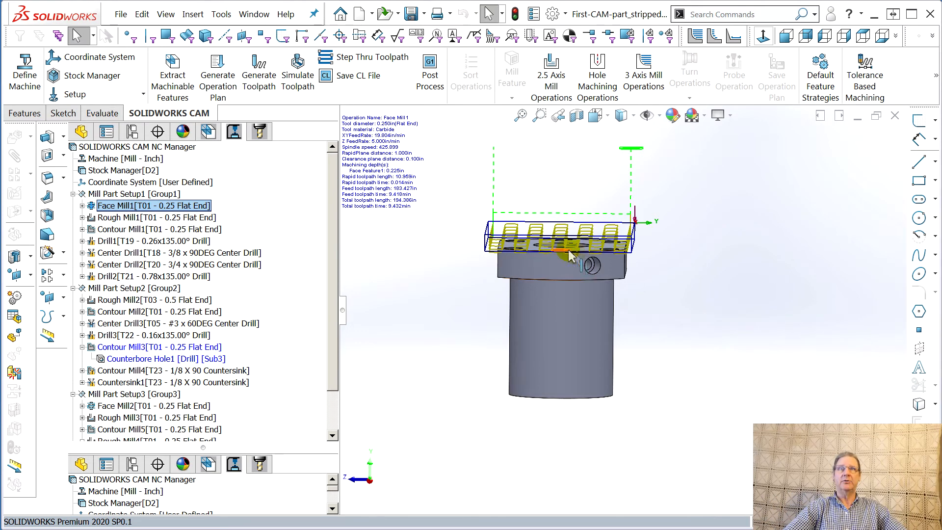
middle_drag(585, 303, 583, 292)
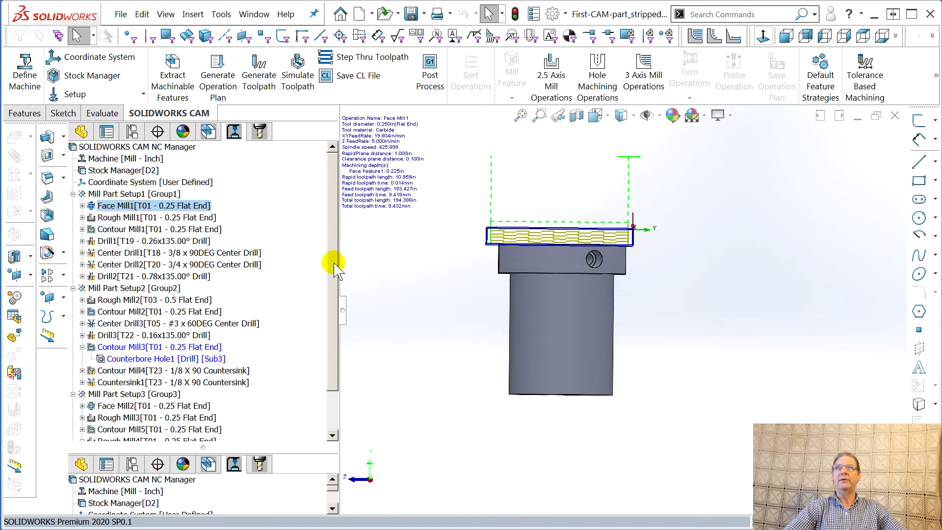
middle_drag(400, 256, 386, 294)
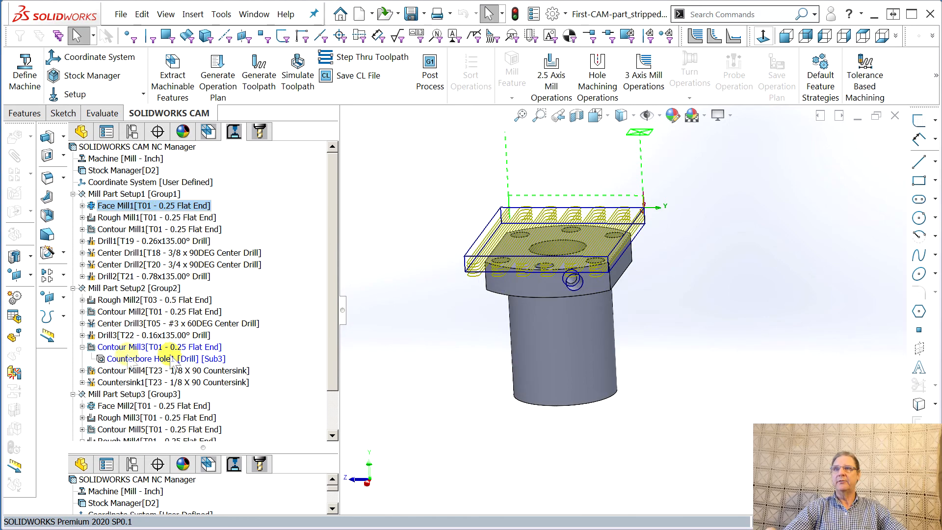
Check the Counterbore Hole1 feature under Contour Mill3 and view the Face Mill2 toolpath of Mill Part Setup3
click(122, 347)
click(126, 358)
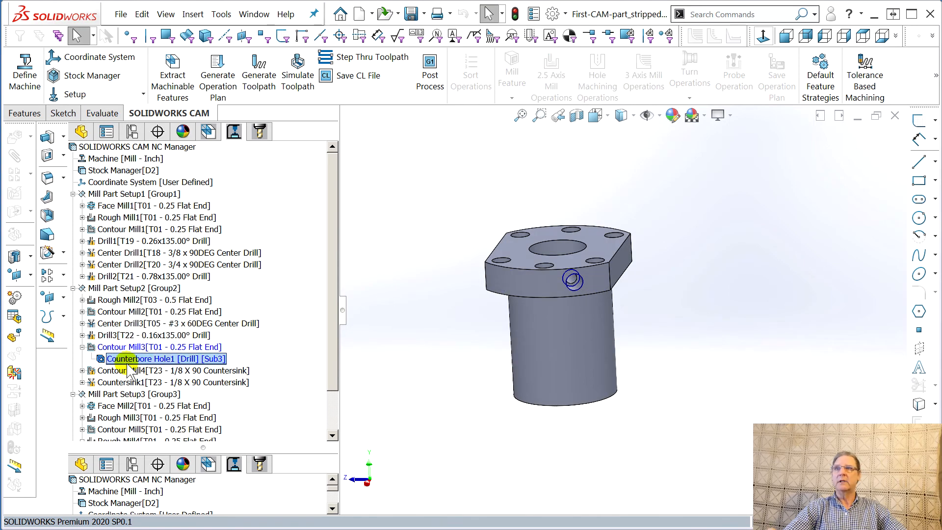
scroll(314, 353, down, 2)
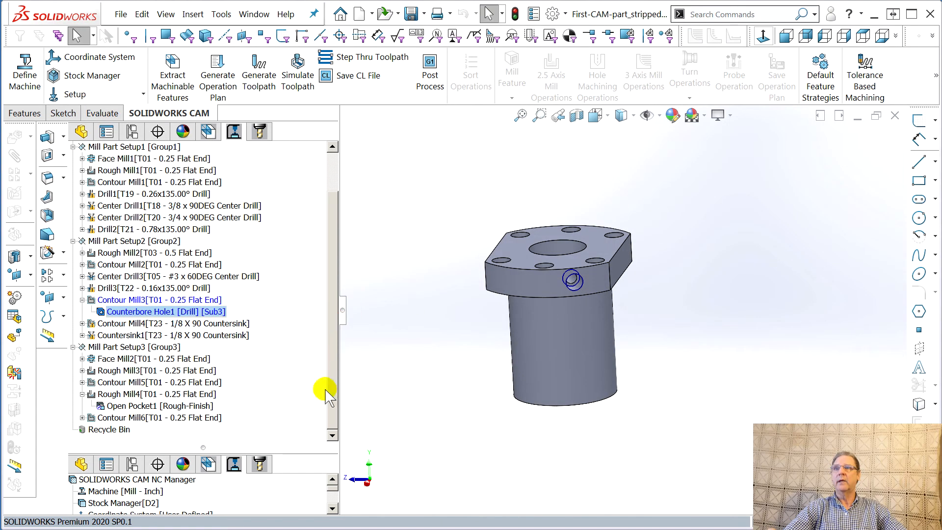
click(122, 360)
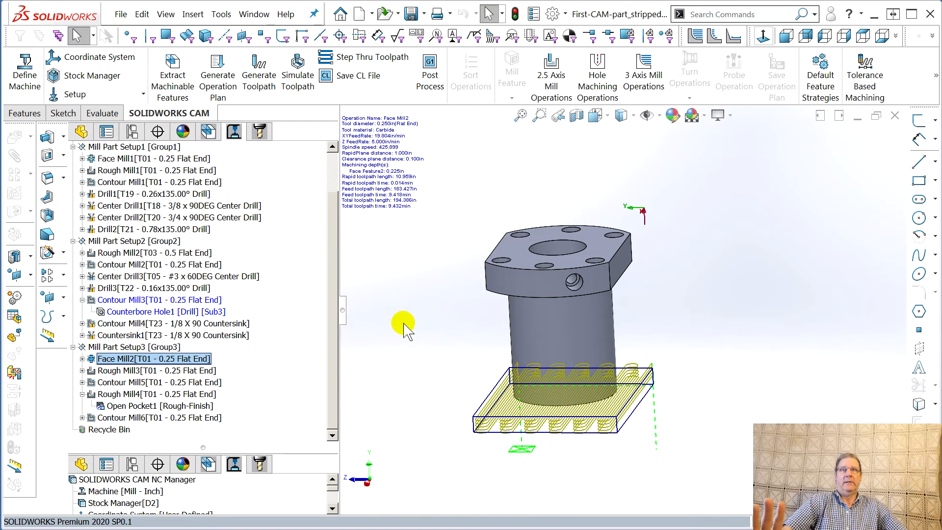
middle_drag(412, 315, 378, 307)
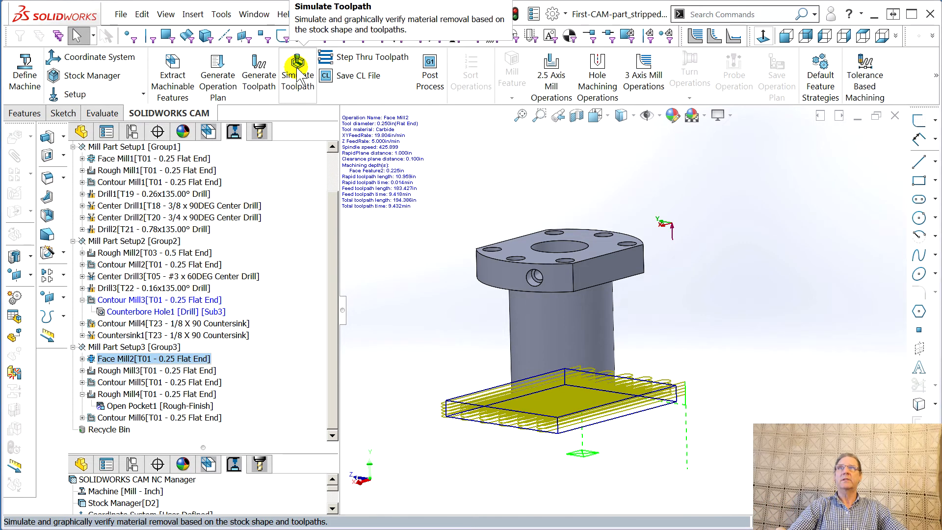
Open the toolpath simulation and run it in End mode at the highest speed
click(298, 87)
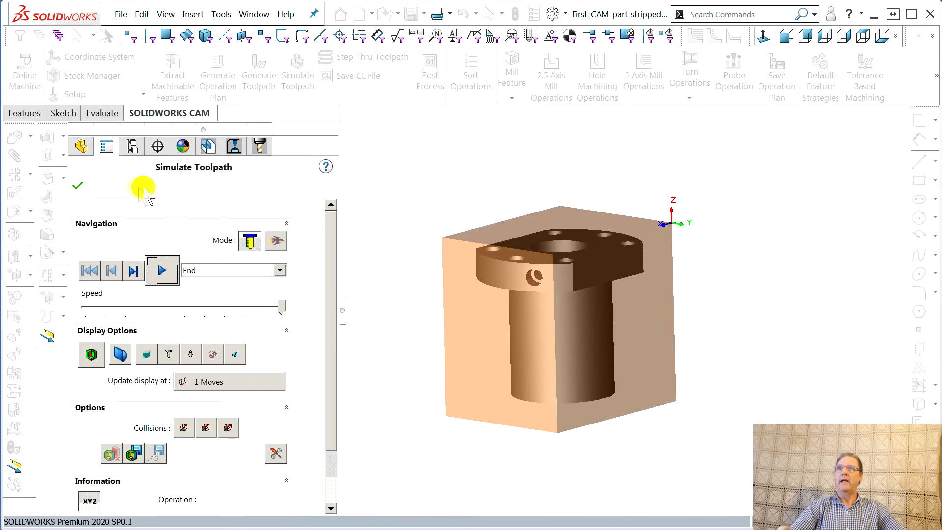
click(282, 311)
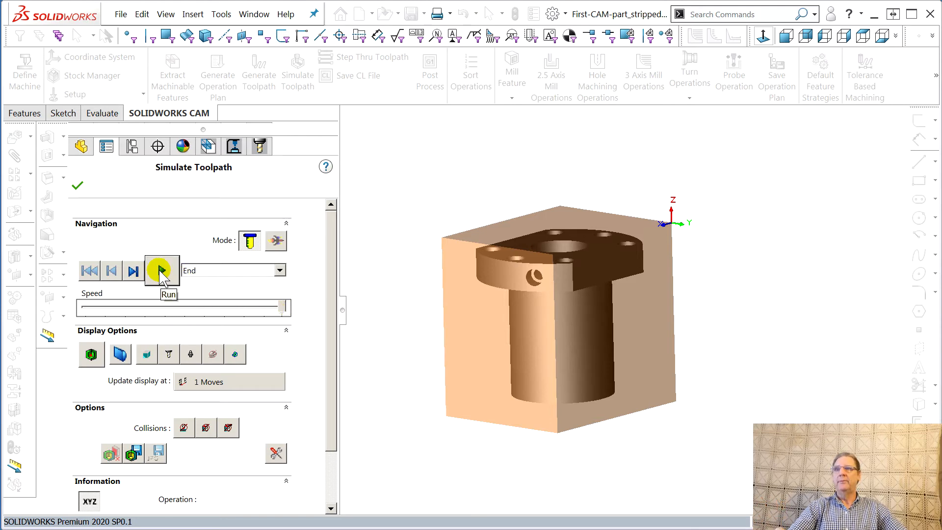
click(162, 272)
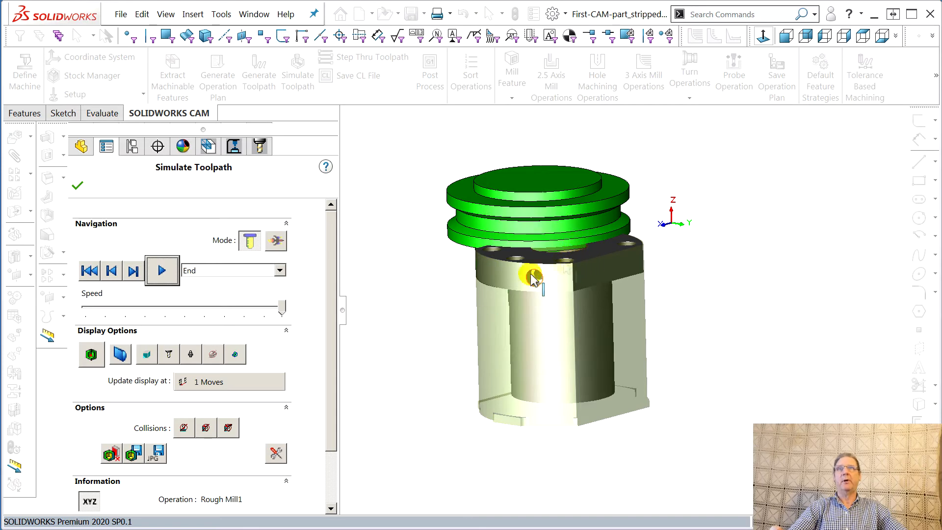
Set the tool collision option to Pause on Collision and the two other collision options to Cut Collision
drag(329, 321, 327, 389)
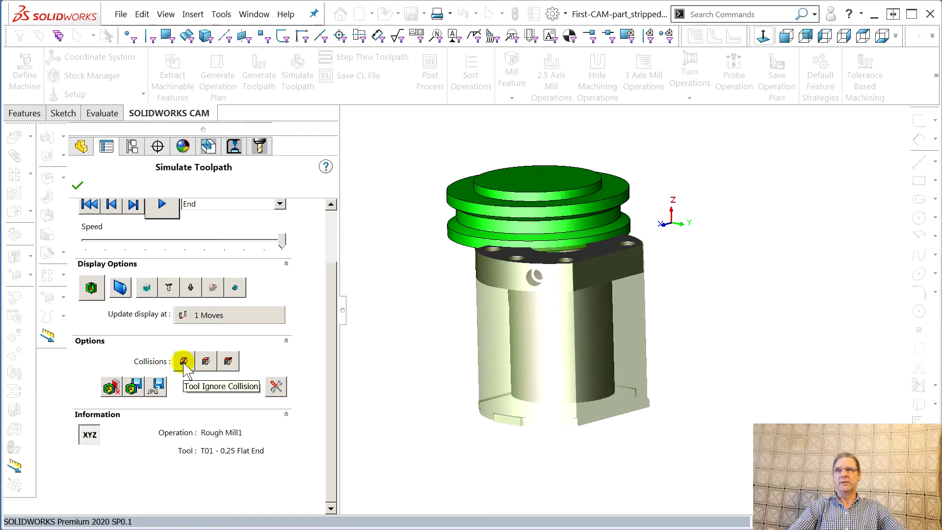
click(227, 362)
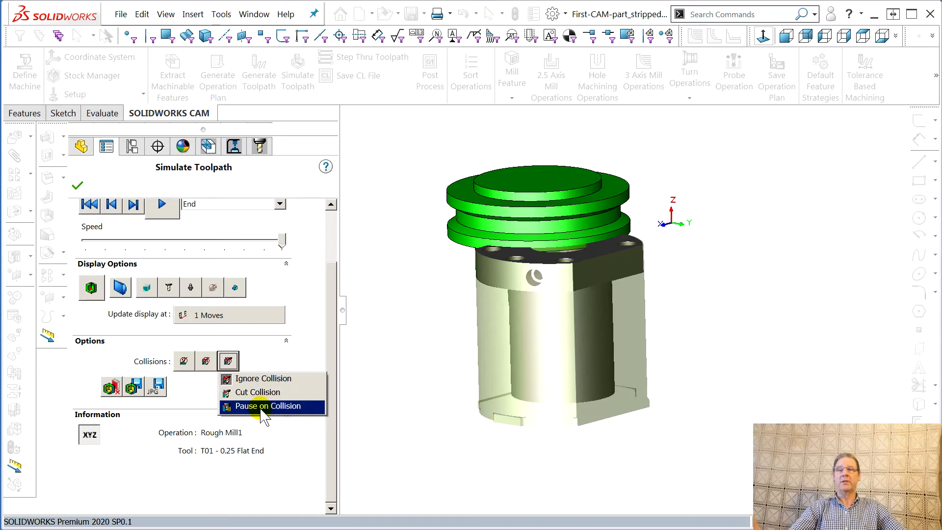
click(183, 361)
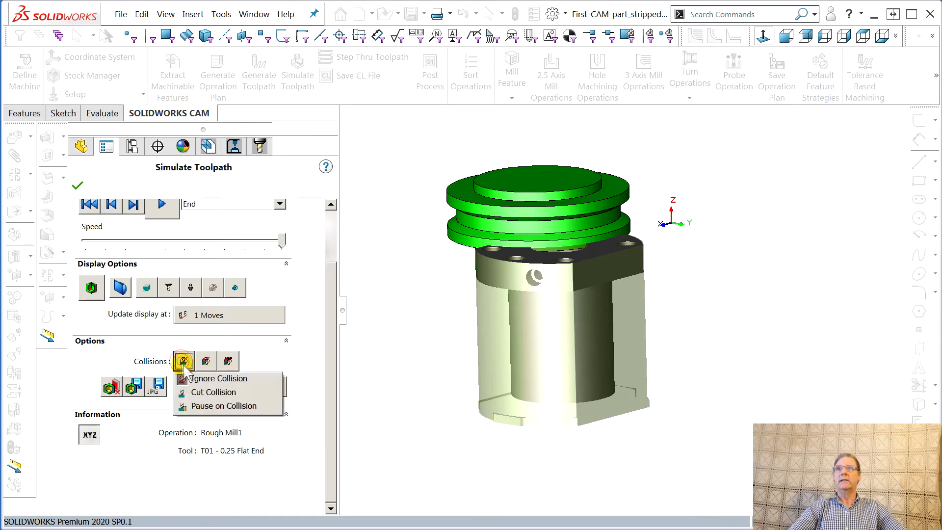
click(206, 407)
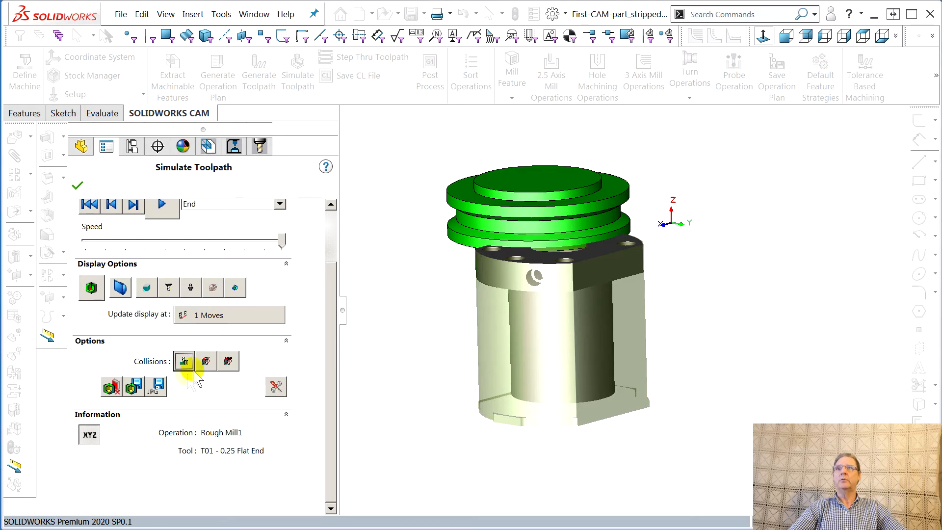
click(205, 361)
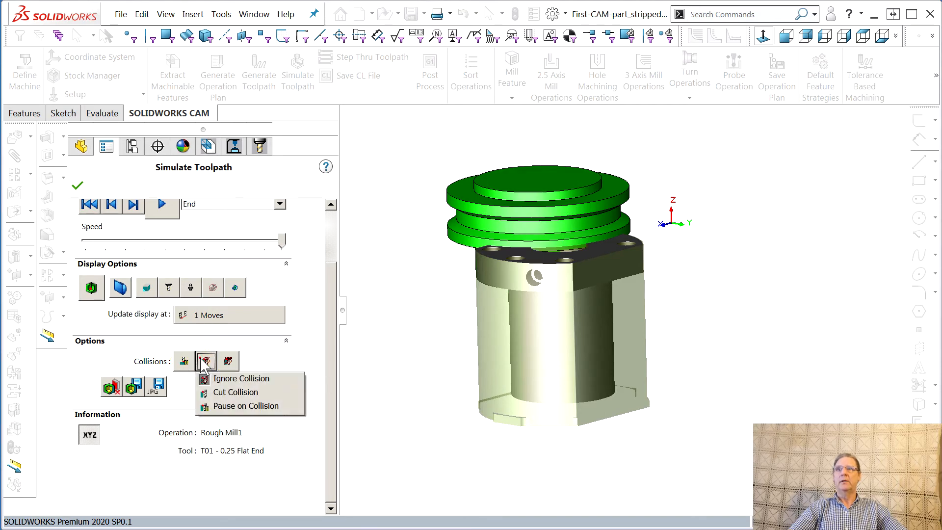
click(223, 391)
click(228, 361)
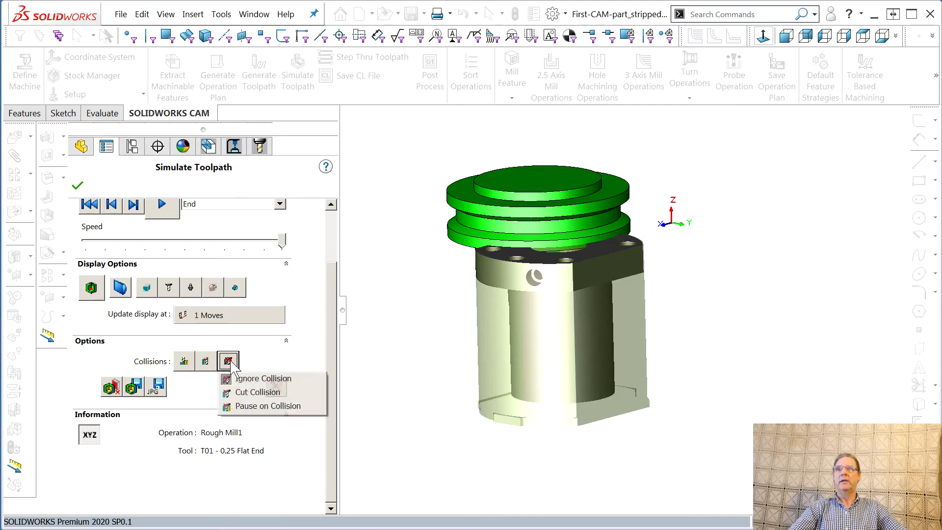
click(238, 391)
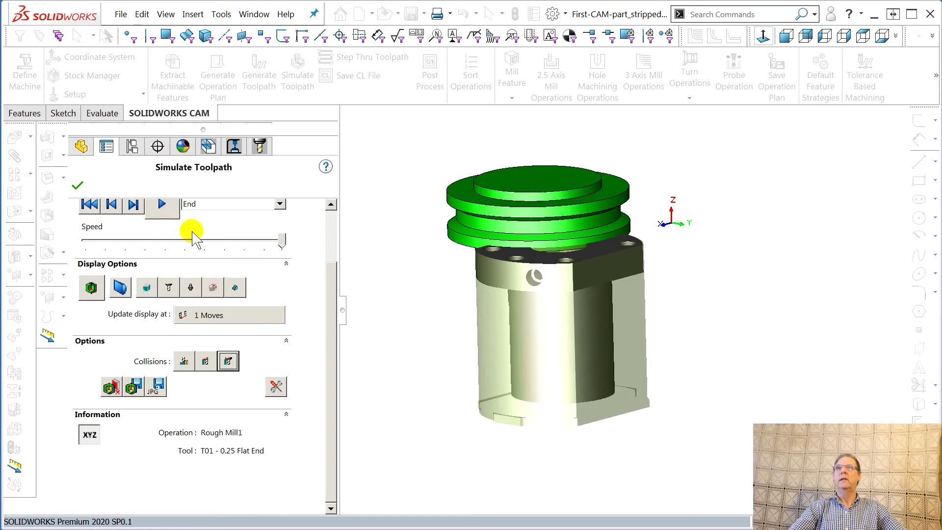
Rewind the simulation, run it again through all operations to the end, and inspect the machined part from several angles
click(91, 204)
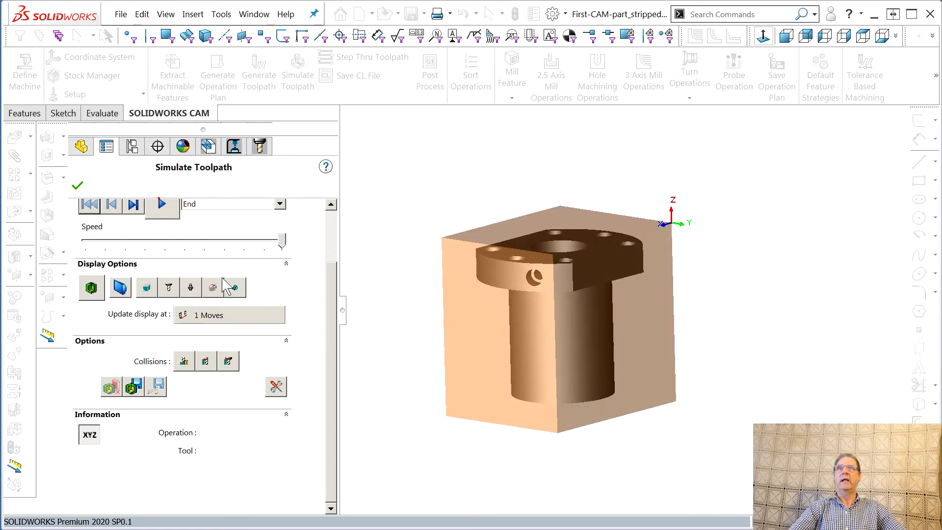
scroll(281, 270, up, 2)
click(162, 270)
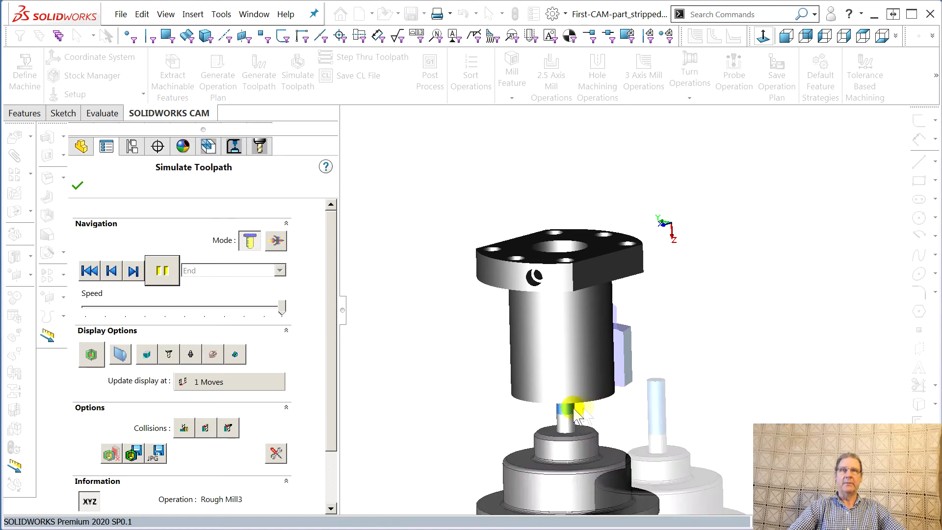
middle_drag(510, 399, 525, 358)
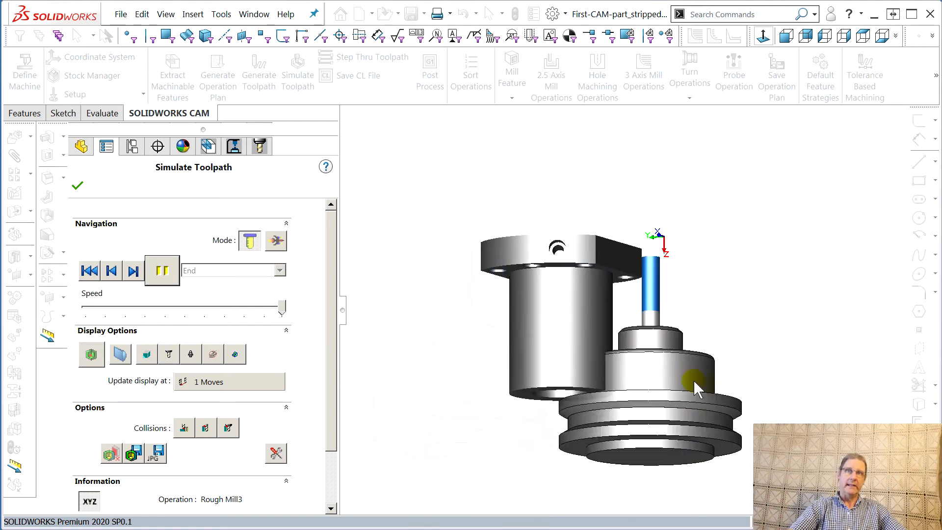
middle_drag(709, 403, 697, 401)
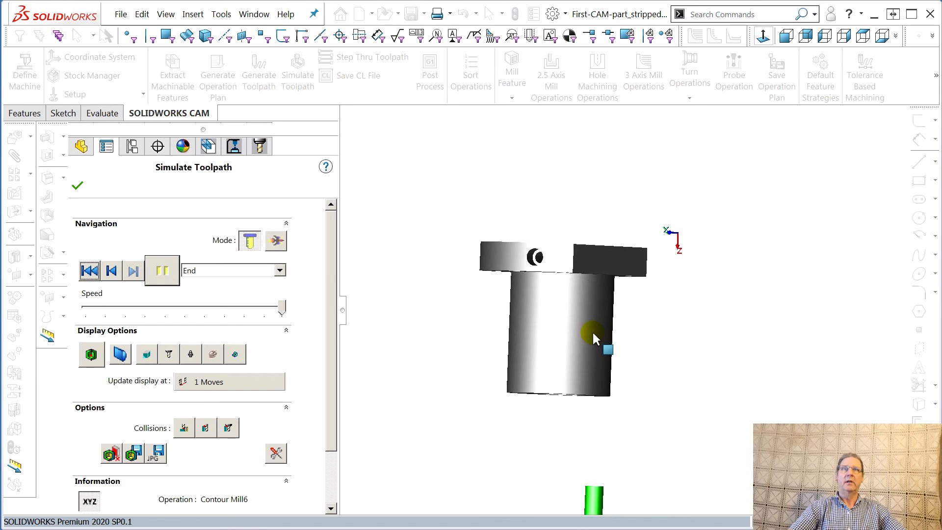
middle_drag(593, 331, 610, 399)
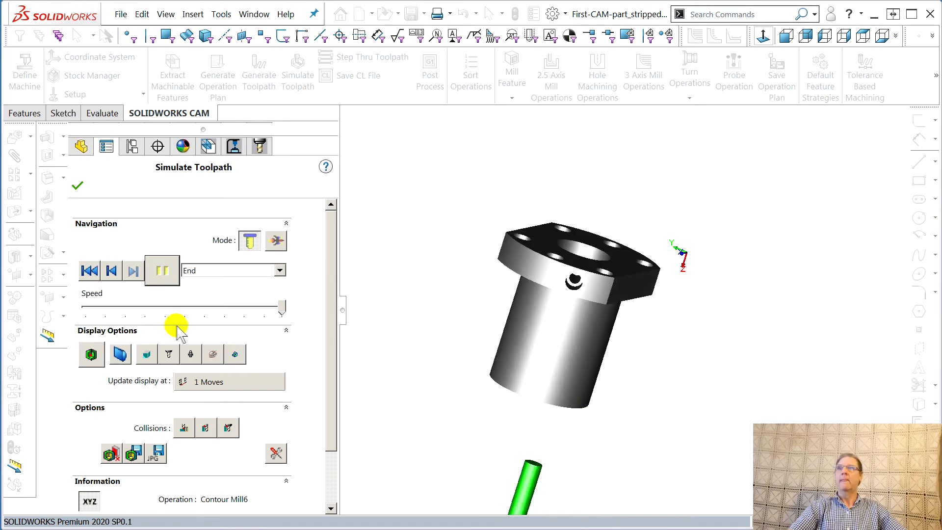
middle_drag(598, 295, 523, 310)
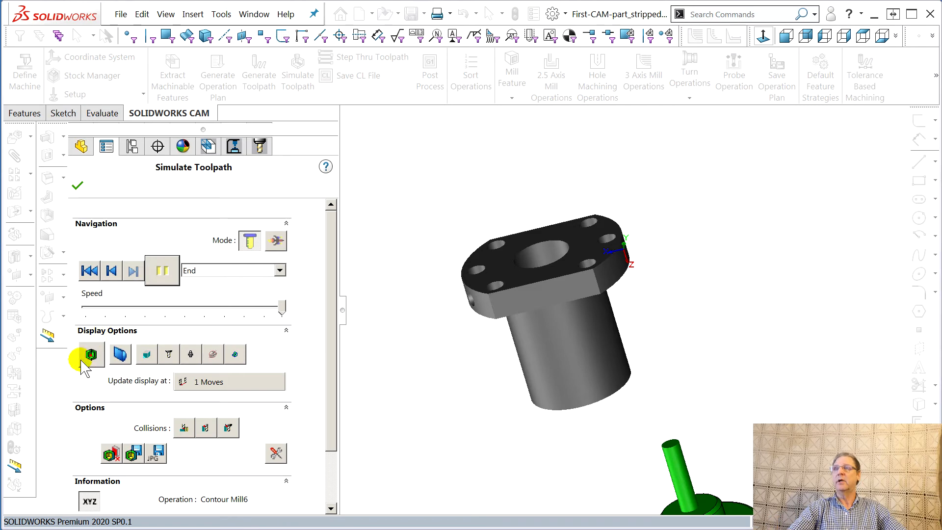
Display the colour-coded difference between the simulated stock and the design part and inspect the result
click(93, 356)
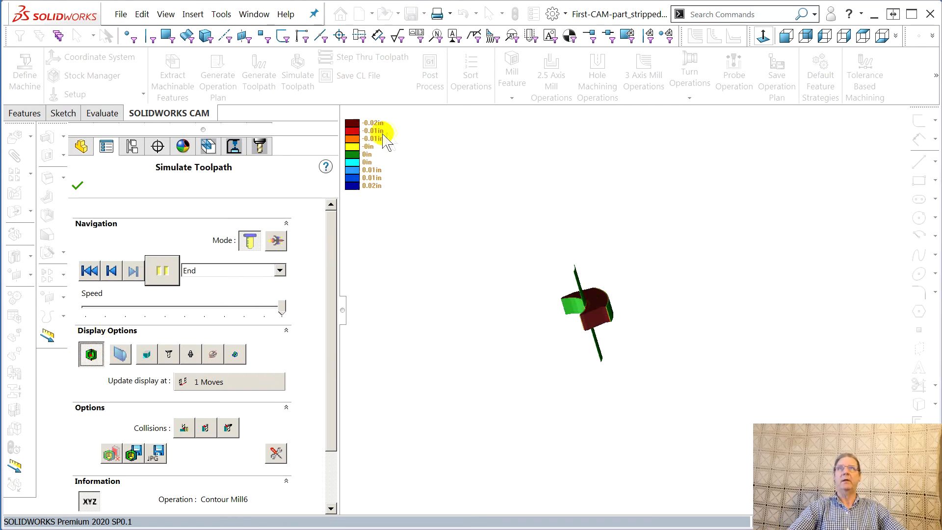
scroll(414, 222, down, 3)
middle_drag(538, 253, 532, 306)
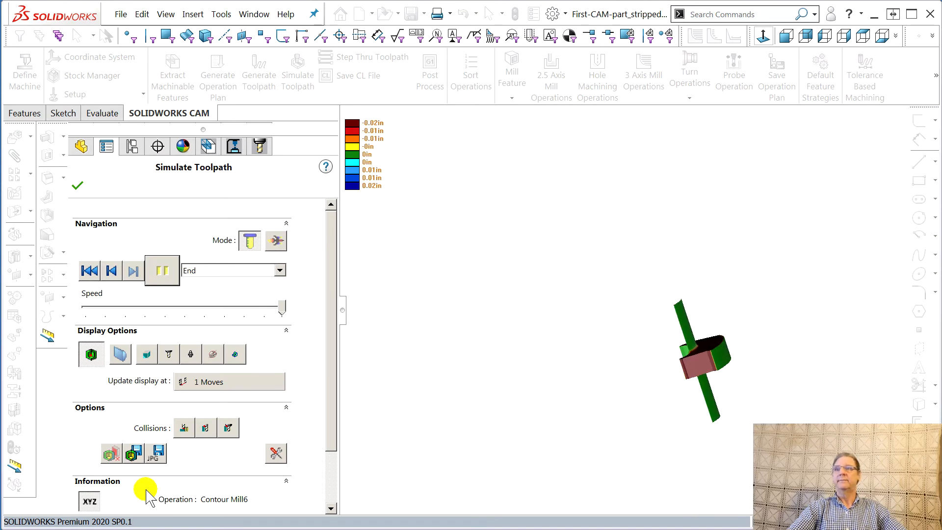
Set all three collision options of the simulation to Ignore Collision
click(186, 426)
click(201, 445)
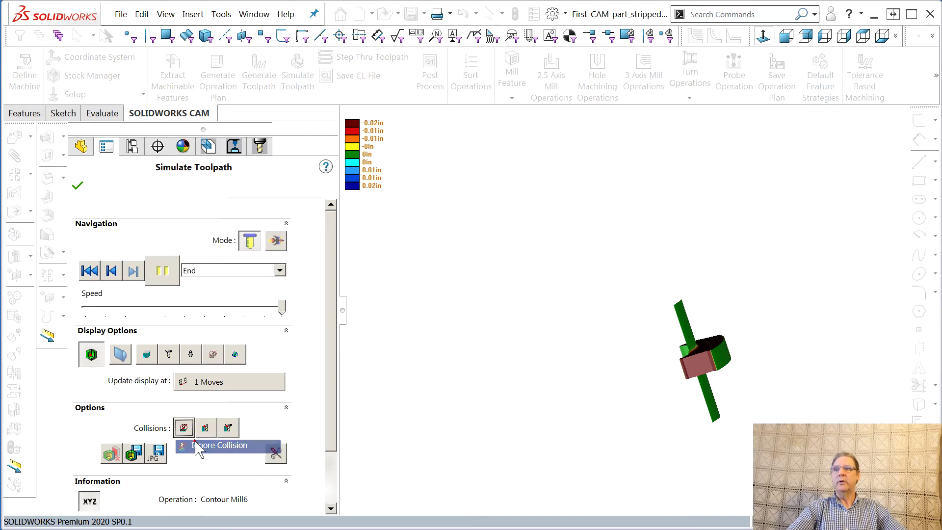
click(206, 427)
click(215, 445)
click(228, 427)
click(241, 445)
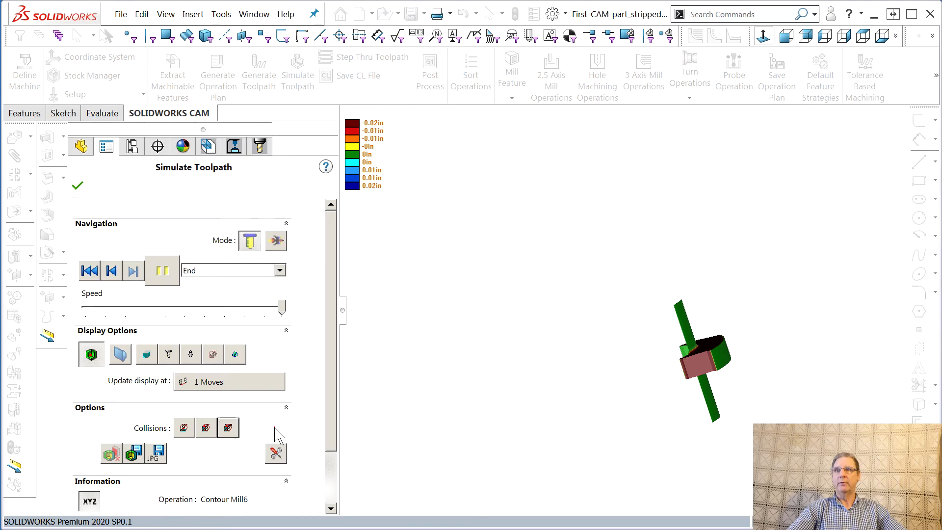
click(228, 428)
click(249, 446)
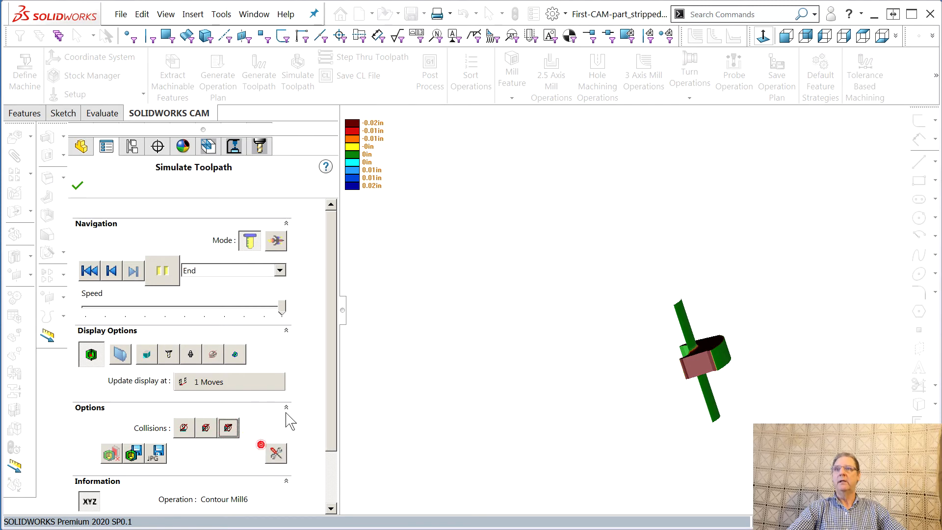
Rewind the simulation, run it again through all operations to the end, and change the target part's display
click(89, 270)
click(162, 270)
click(235, 354)
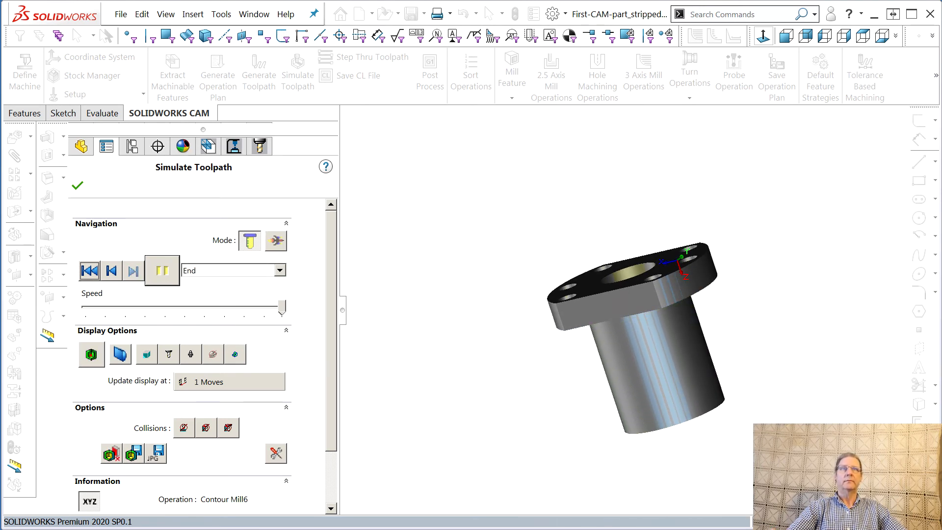
Display the colour-coded difference between the newly simulated stock and the design part, viewing the flange face and its rim
click(92, 360)
mouse_move(454, 291)
middle_down()
mouse_move(517, 309)
mouse_move(470, 289)
middle_up()
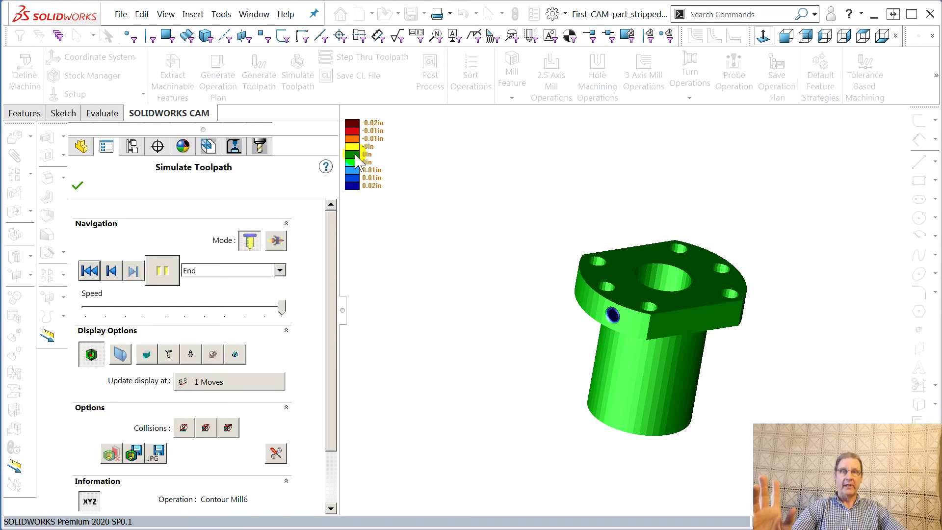
middle_drag(584, 314, 613, 301)
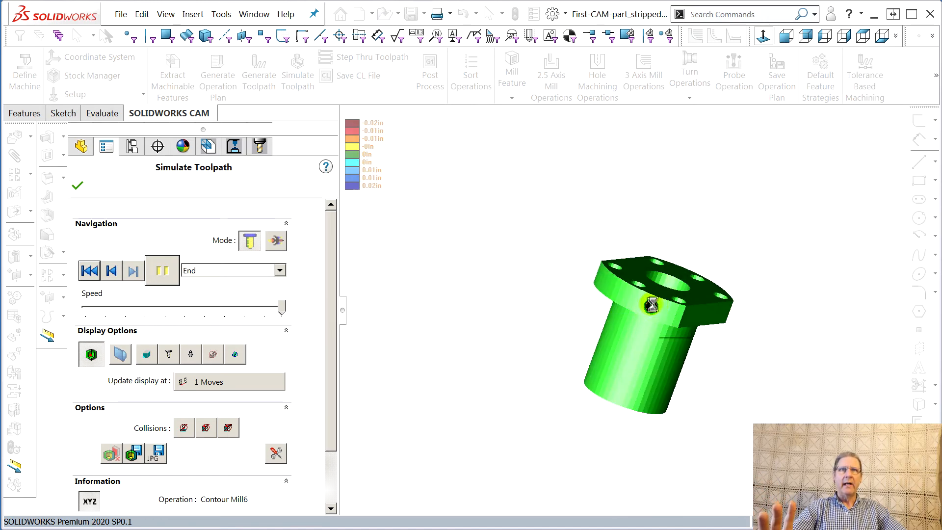
Examine the counterbored hole in the flange's rim up close in the difference display and compare it with the rest of the part
scroll(653, 313, down, 6)
scroll(654, 311, down, 4)
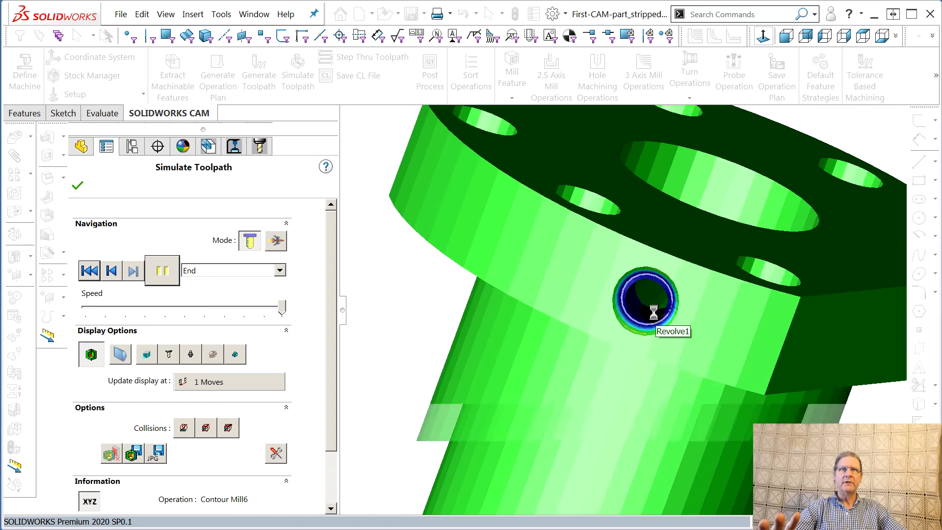
middle_drag(654, 312, 572, 328)
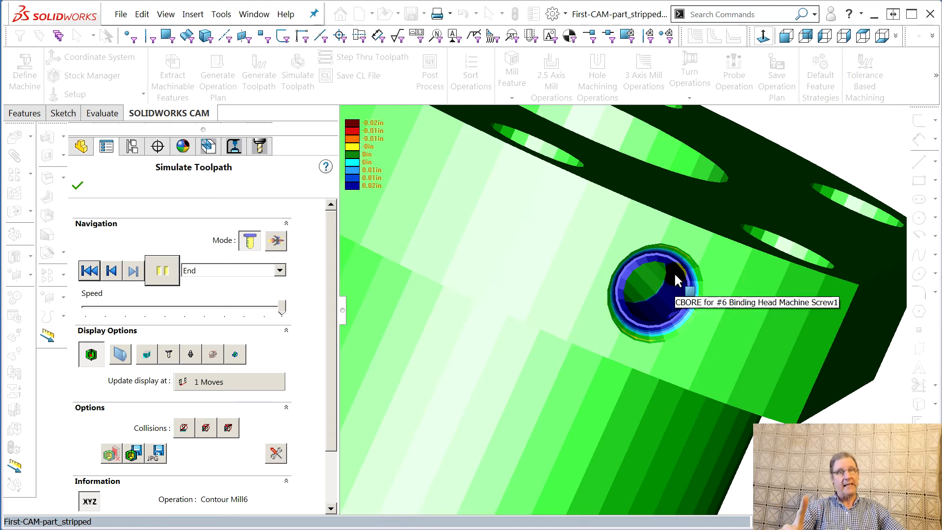
middle_drag(553, 307, 553, 307)
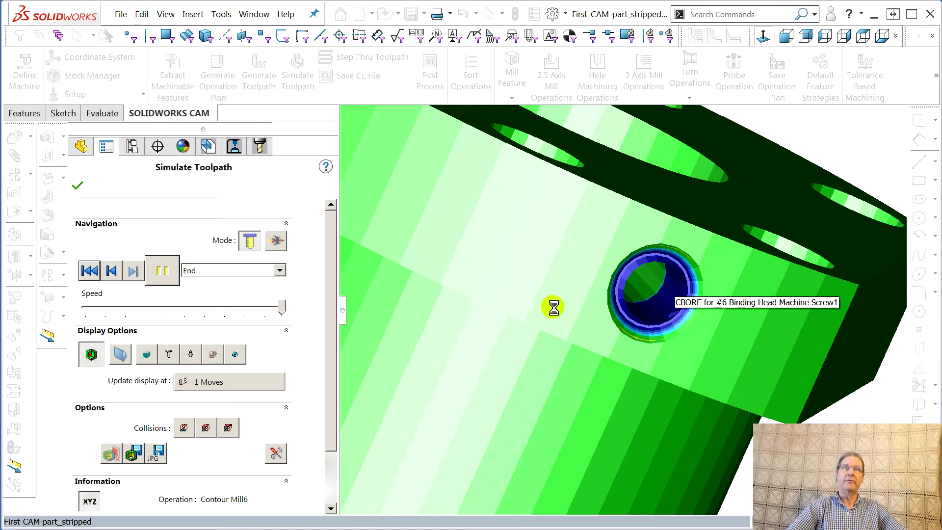
scroll(553, 307, down, 1)
scroll(639, 307, up, 1)
mouse_move(493, 293)
middle_down()
mouse_move(472, 278)
mouse_move(491, 291)
middle_up()
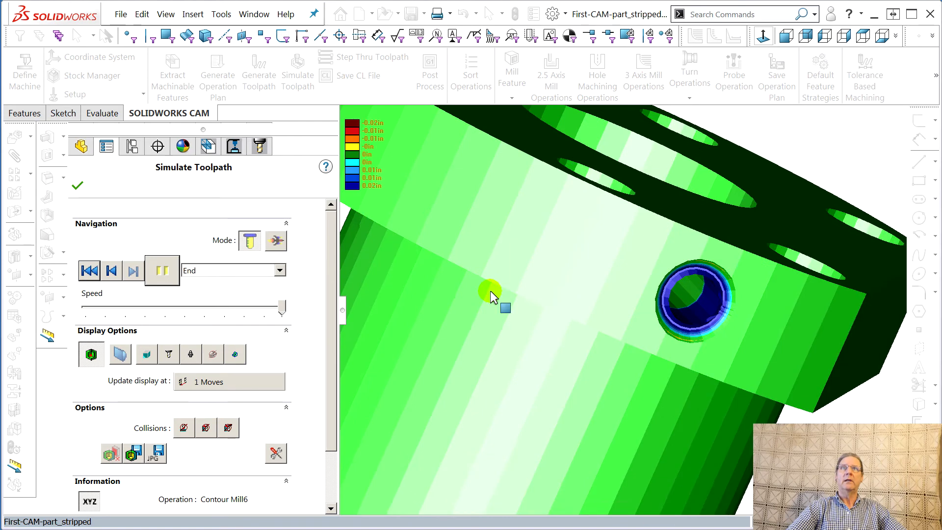
scroll(490, 290, up, 4)
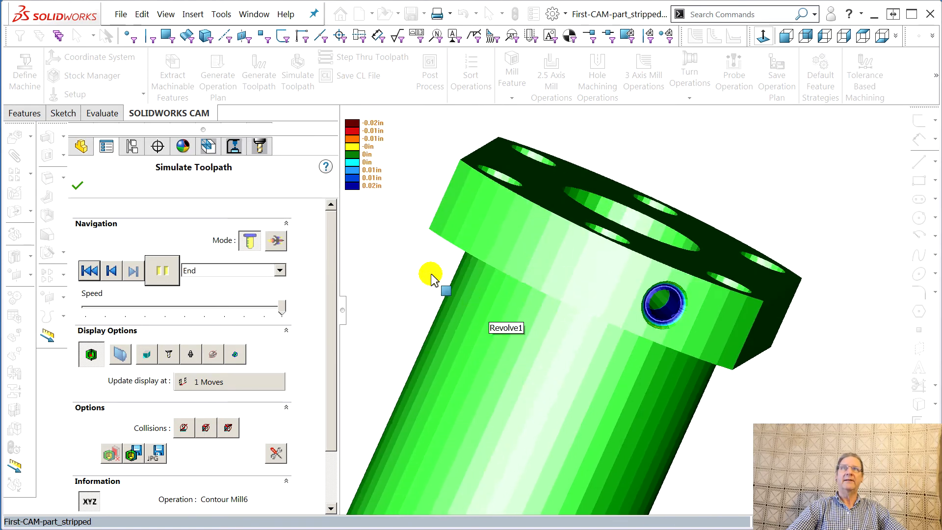
scroll(418, 273, up, 4)
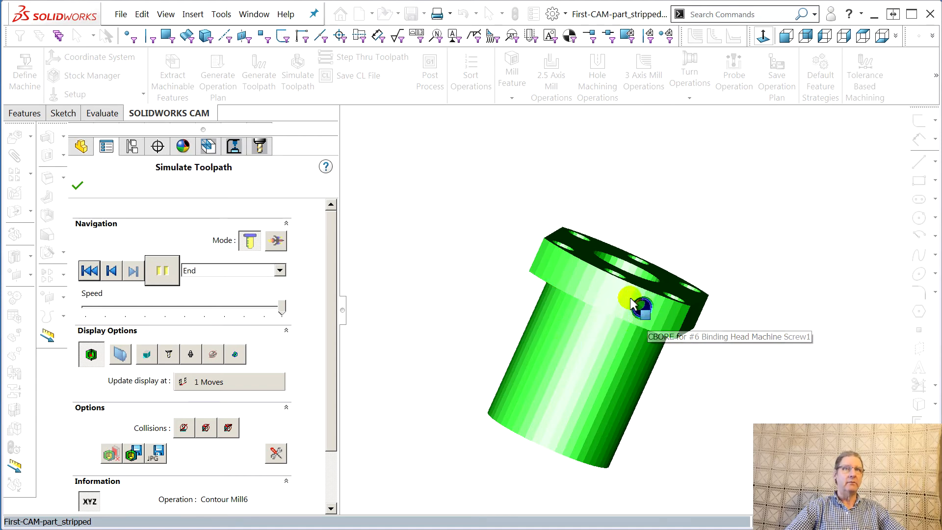
middle_drag(424, 361, 405, 390)
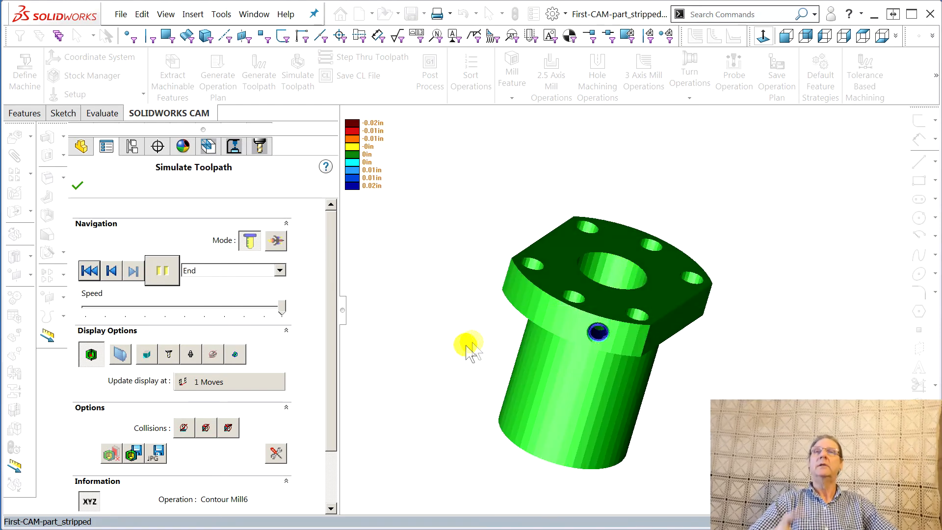